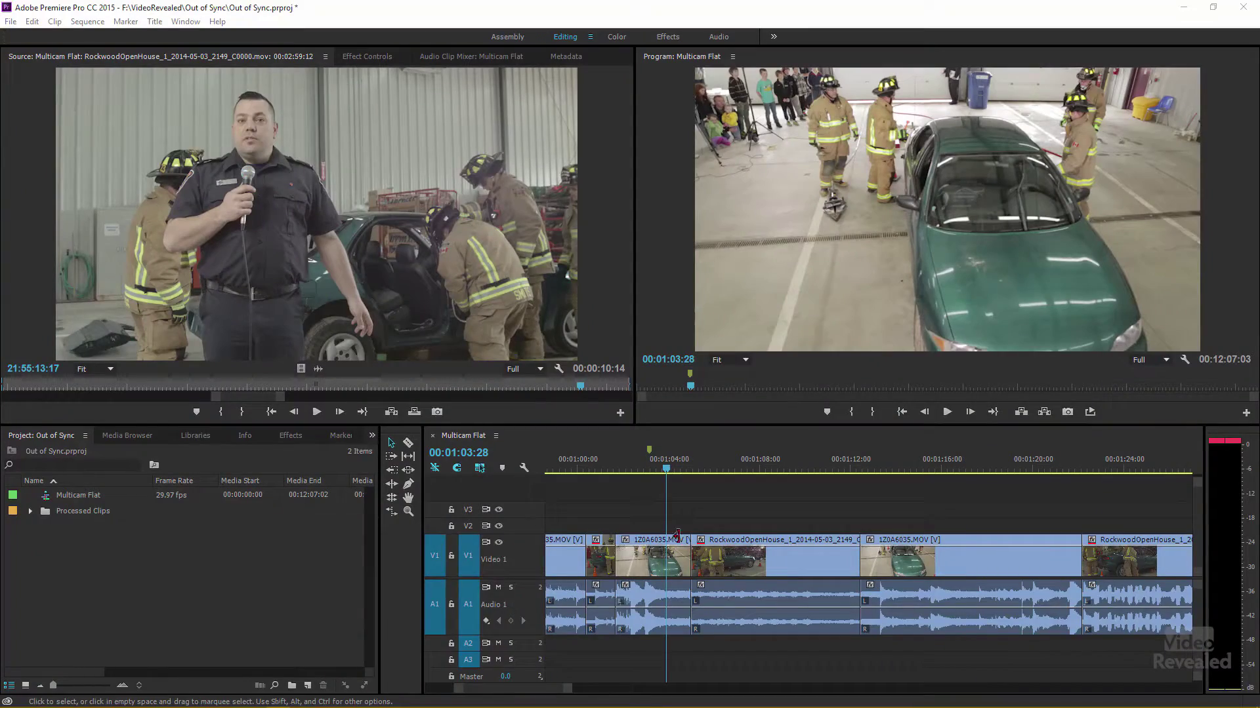
# Step: Select only the 1Z0A6035.MOV video near 00:01:02 and slip it 13 frames out of sync
pyautogui.click(630, 469)
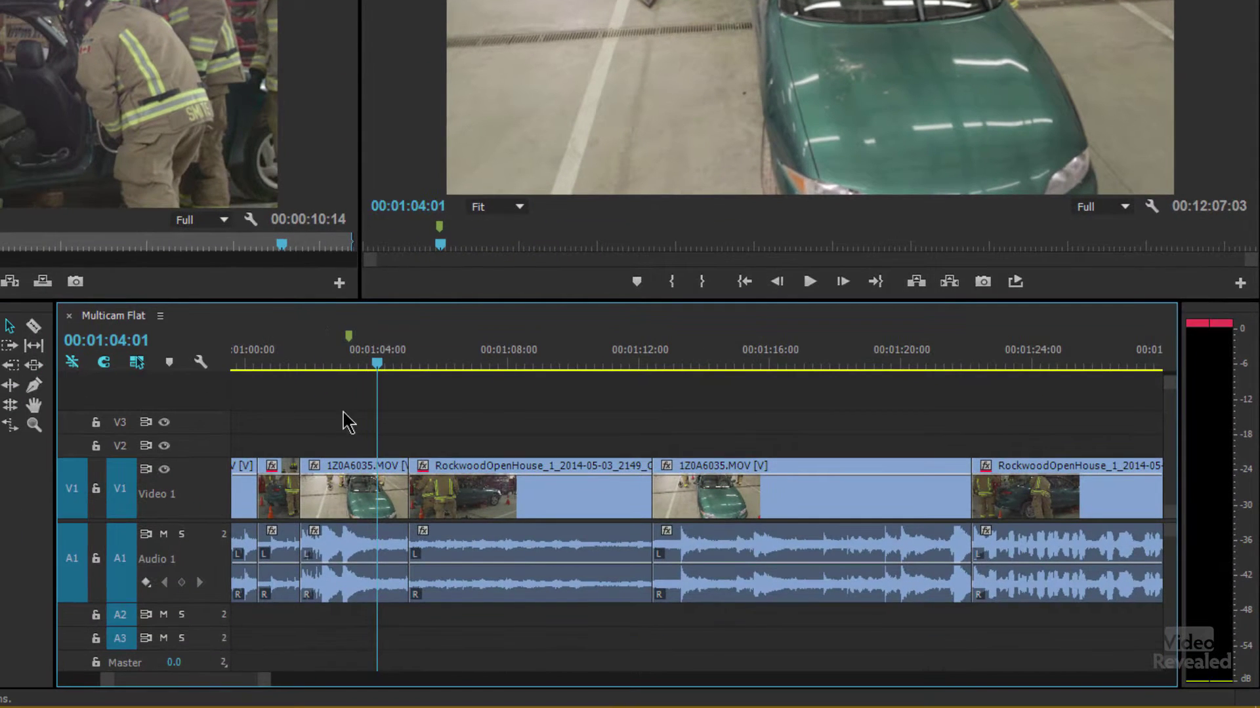
pyautogui.scroll(5, 352, 425)
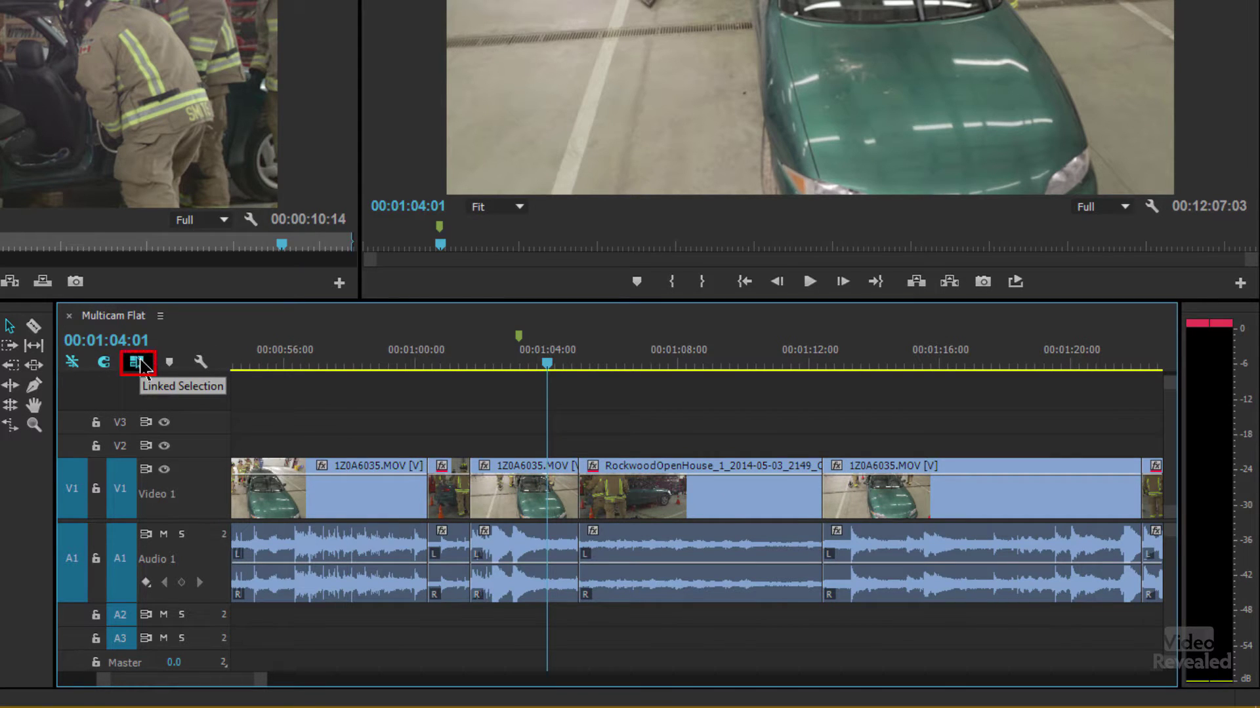
pyautogui.click(505, 499)
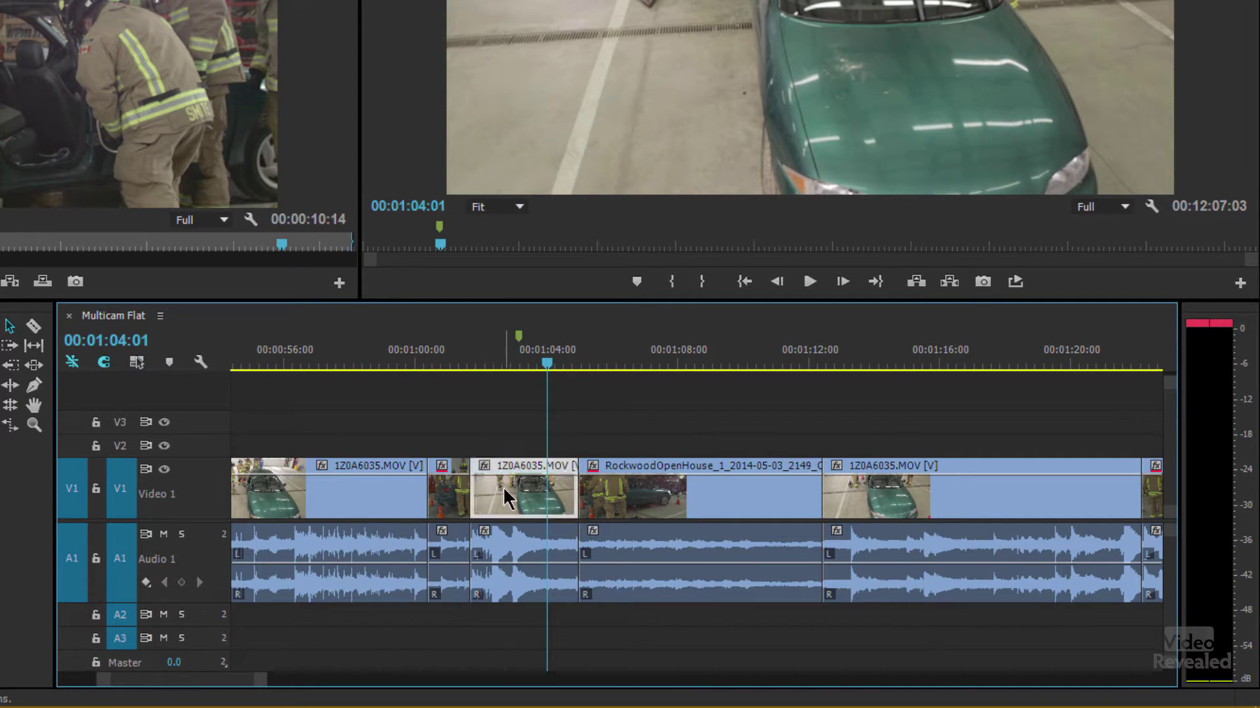
pyautogui.click(521, 555)
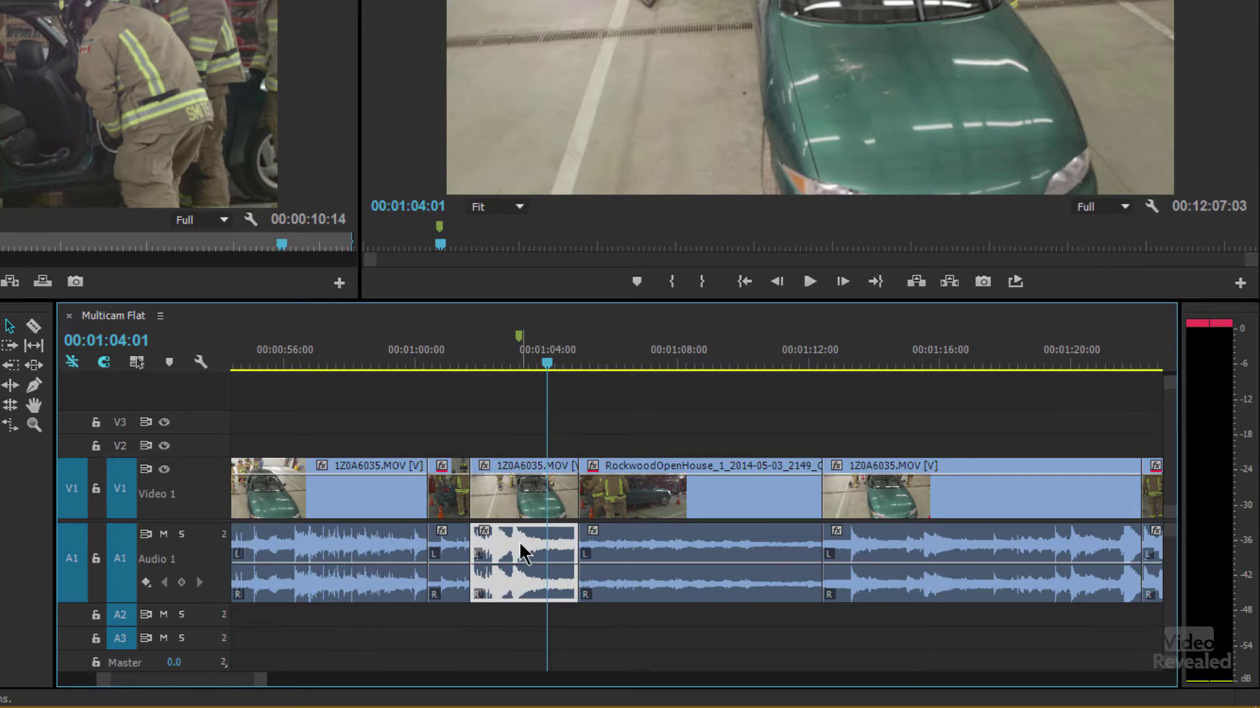
pyautogui.click(496, 450)
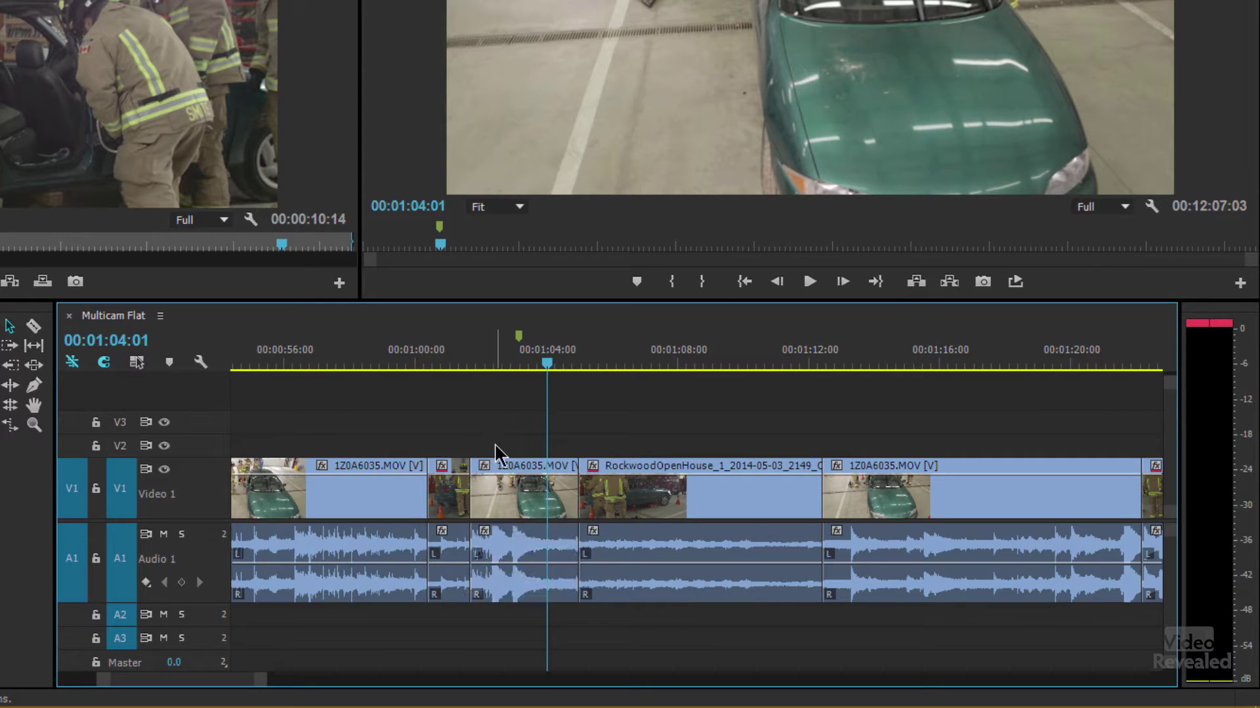
pyautogui.click(513, 488)
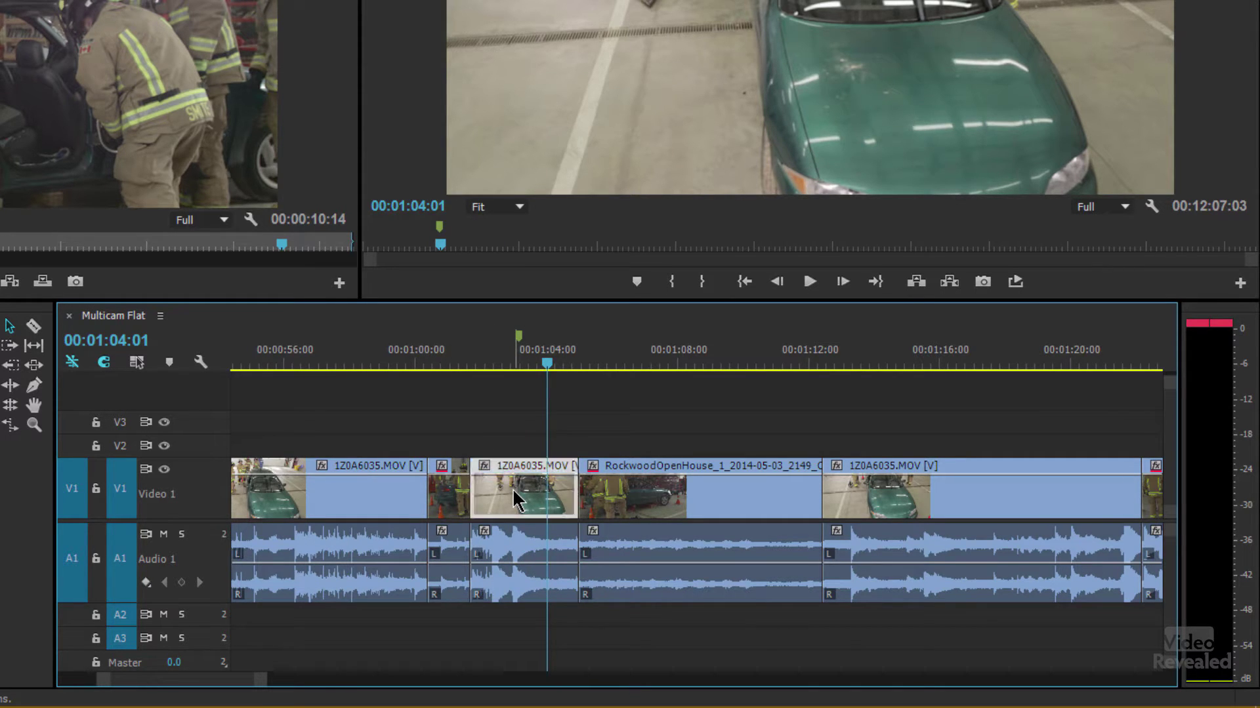
pyautogui.moveTo(510, 488); pyautogui.dragTo(501, 503)
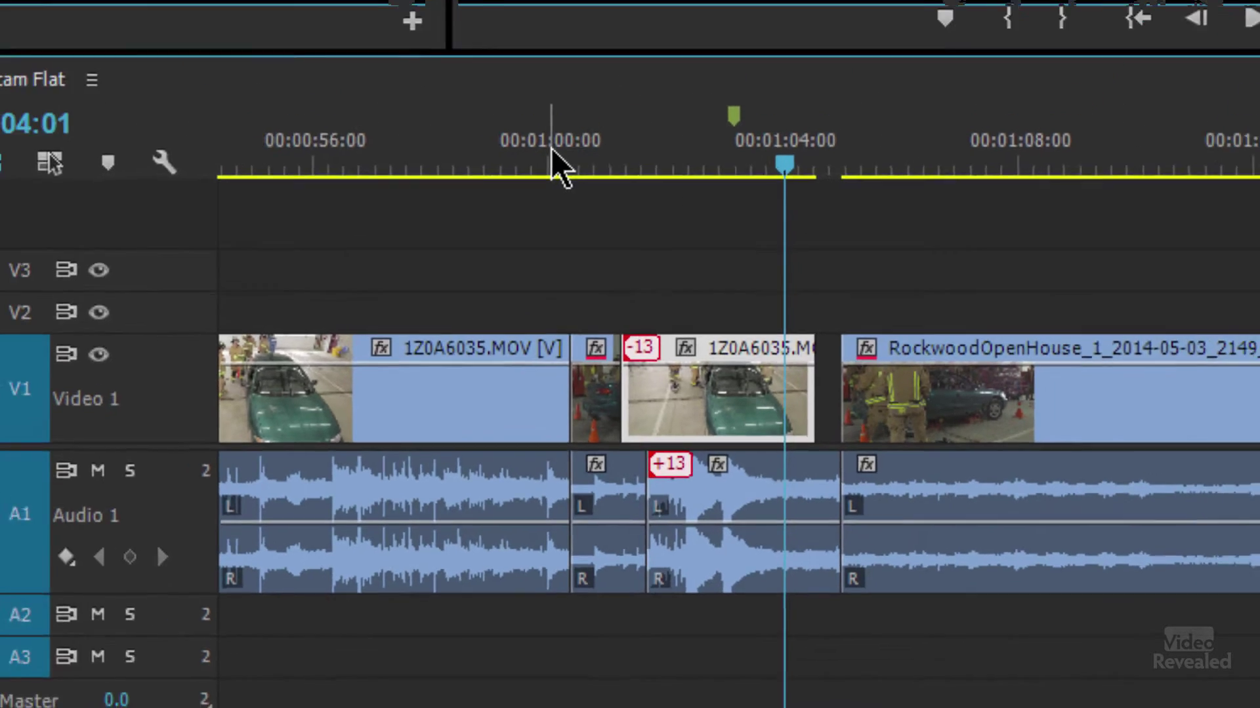
pyautogui.click(515, 88)
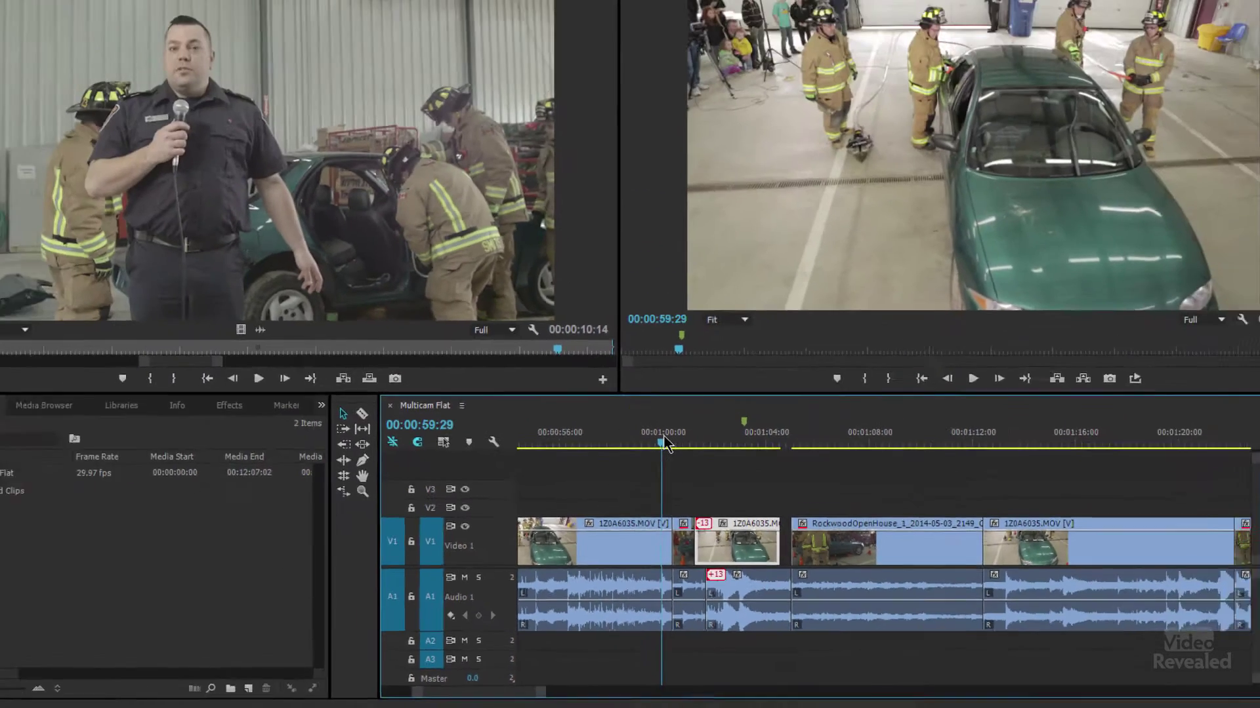
# Step: Play back to check sync, then select the short A1 audio clip before the slipped clip
pyautogui.press('space')
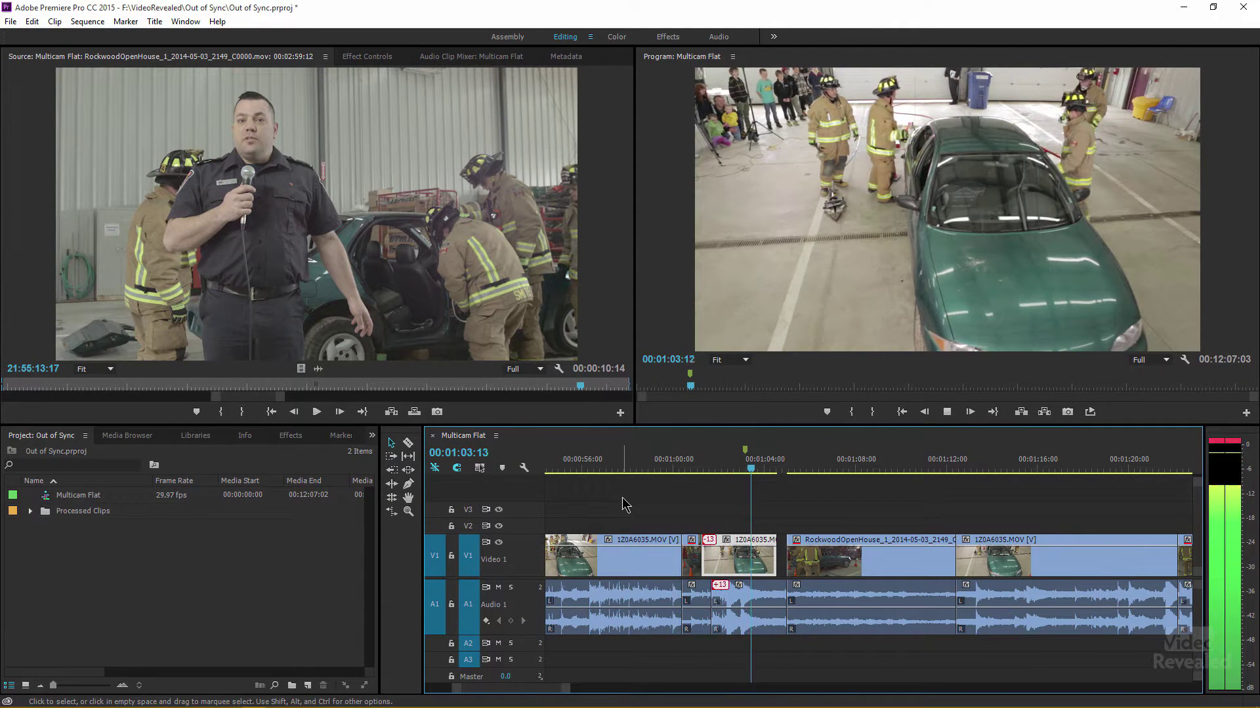
pyautogui.press('space')
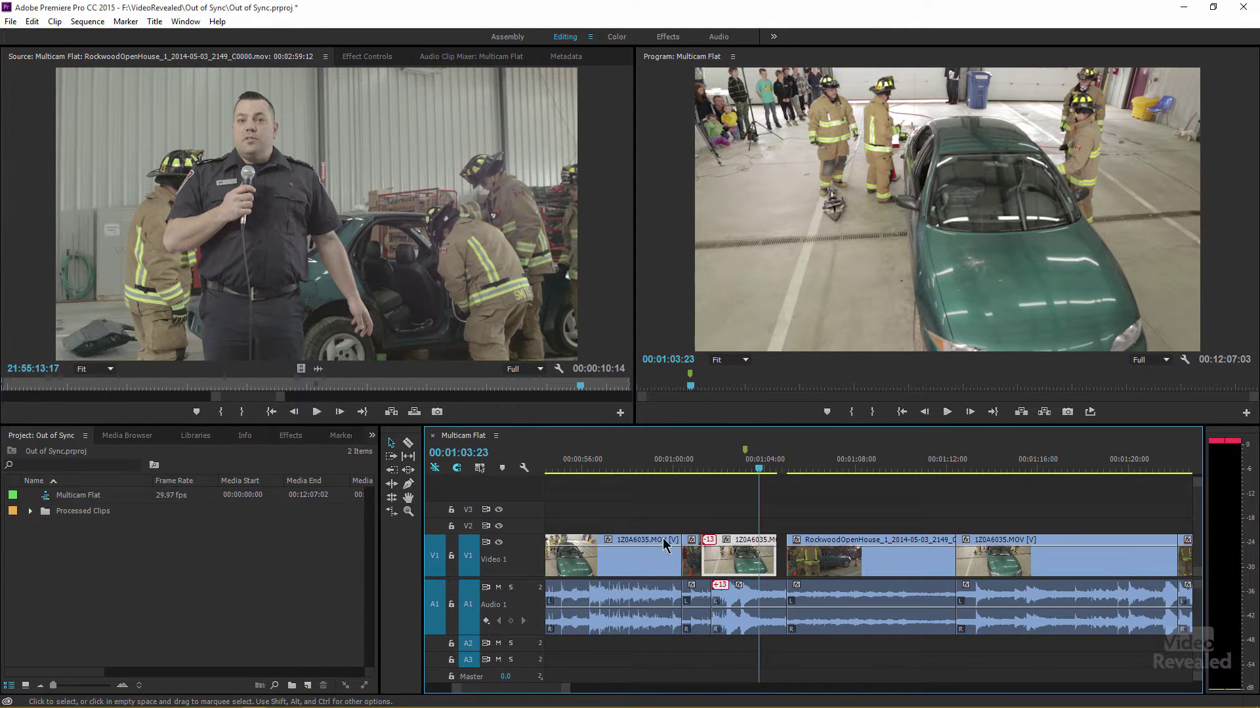
pyautogui.click(700, 470)
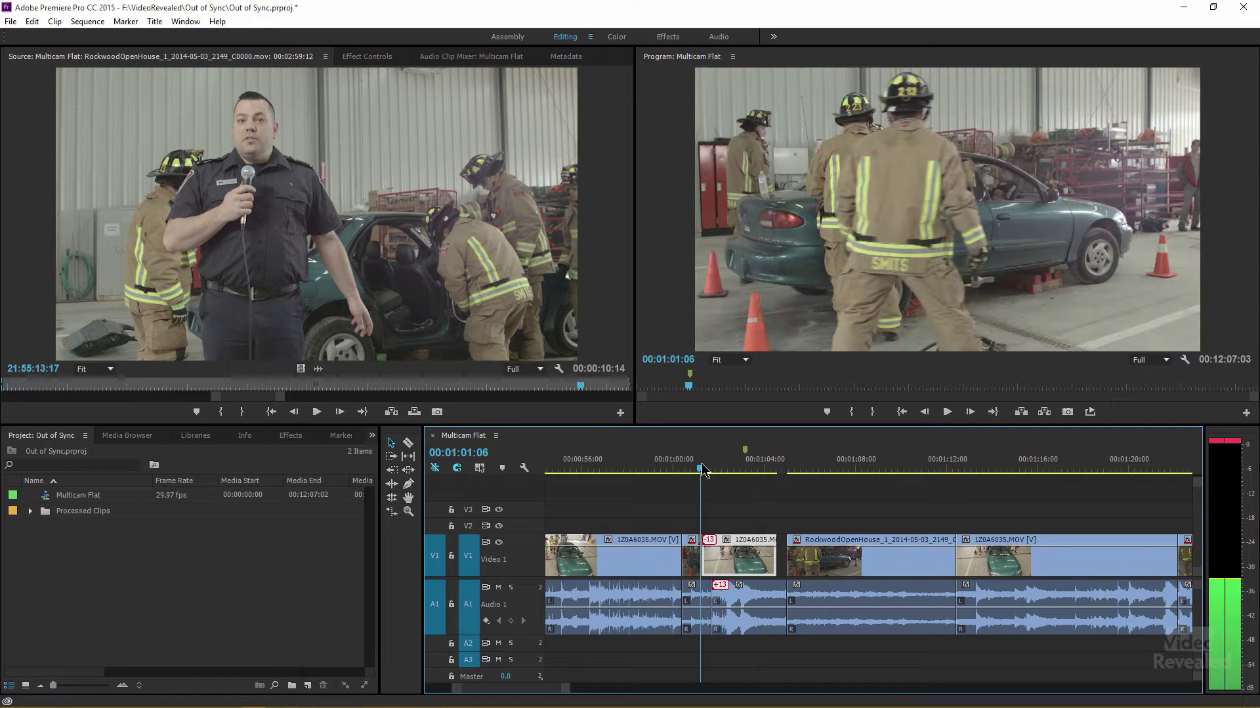
pyautogui.click(699, 598)
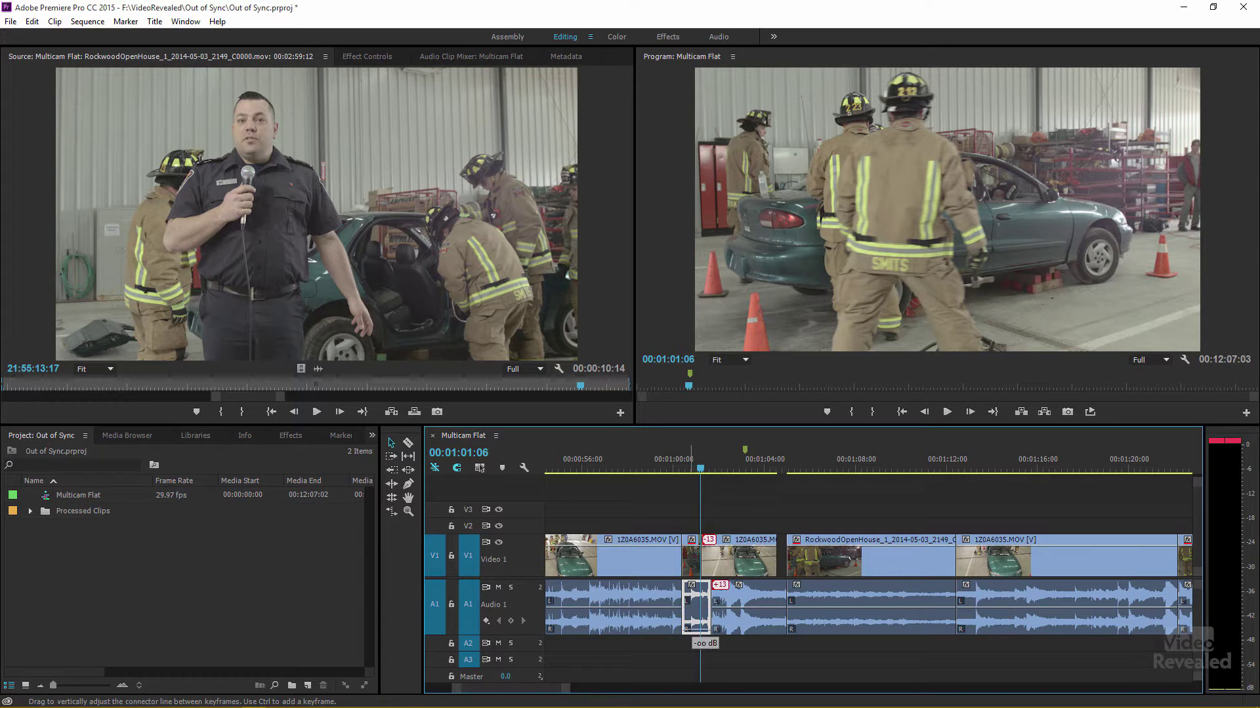
# Step: Play the passage from 00:01:01:12 to hear the audio-video mismatch
pyautogui.press('Up')
pyautogui.press('space')
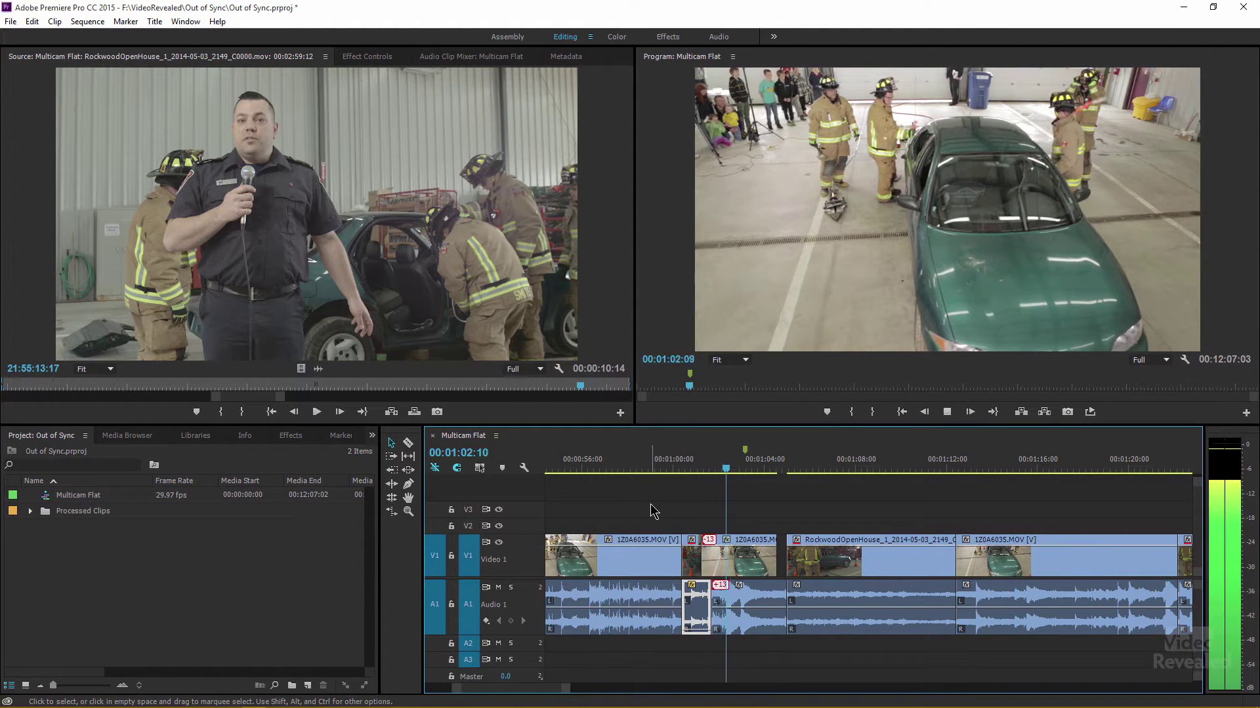
pyautogui.click(704, 470)
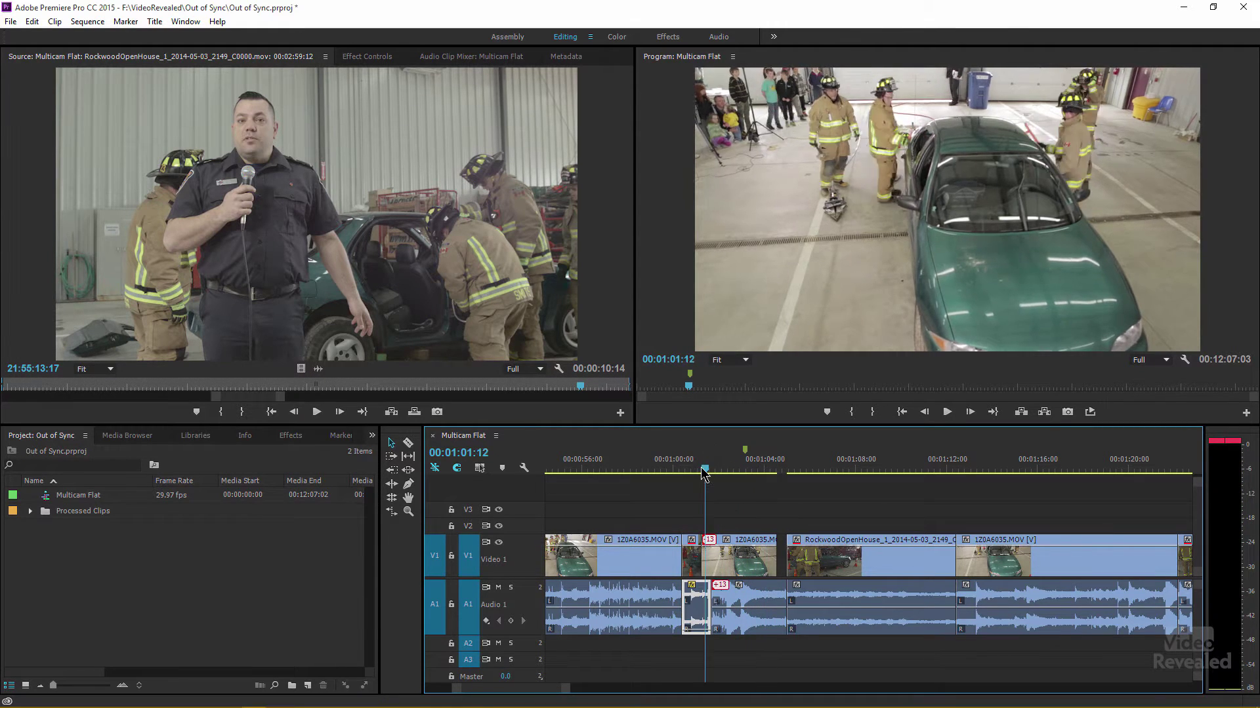
pyautogui.press('space')
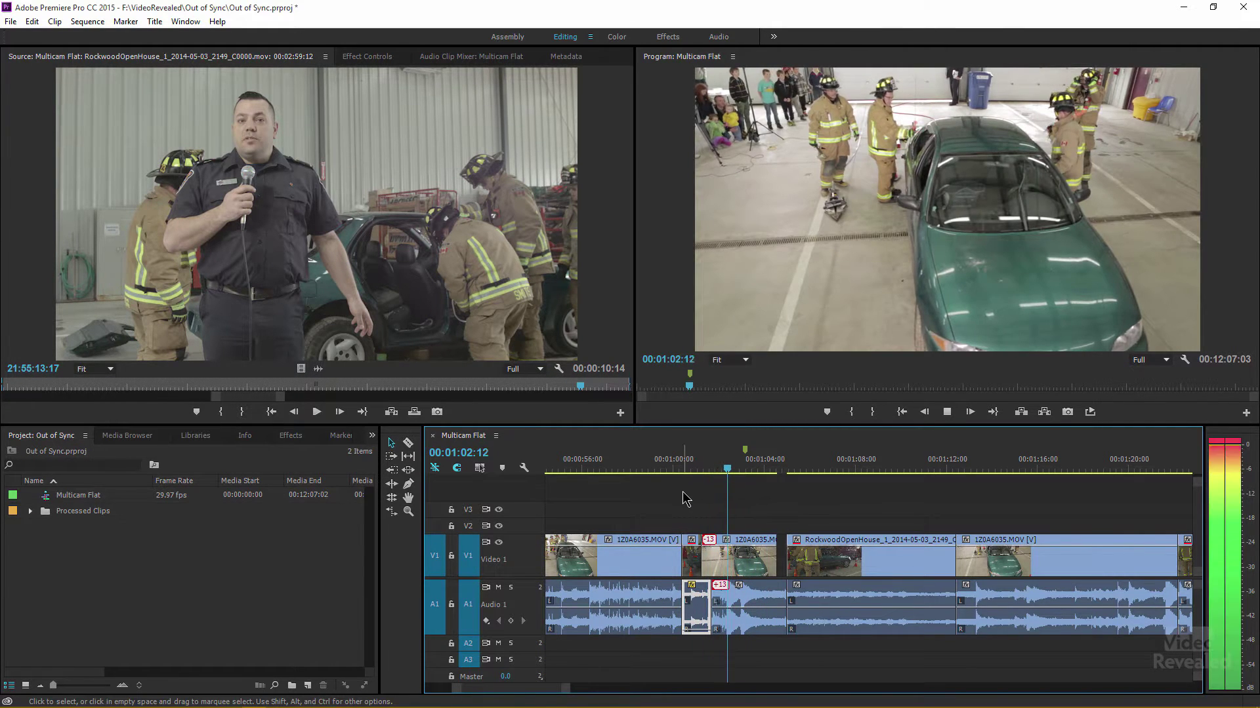
pyautogui.press('space')
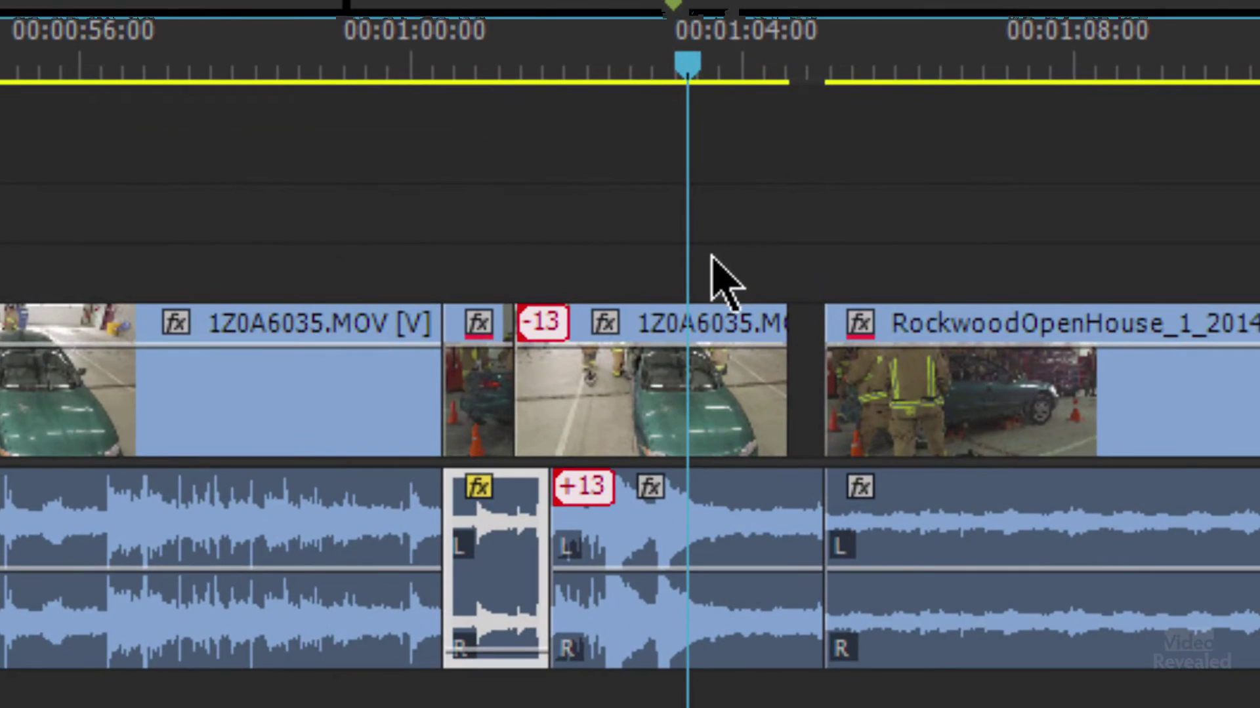
pyautogui.rightClick(557, 329)
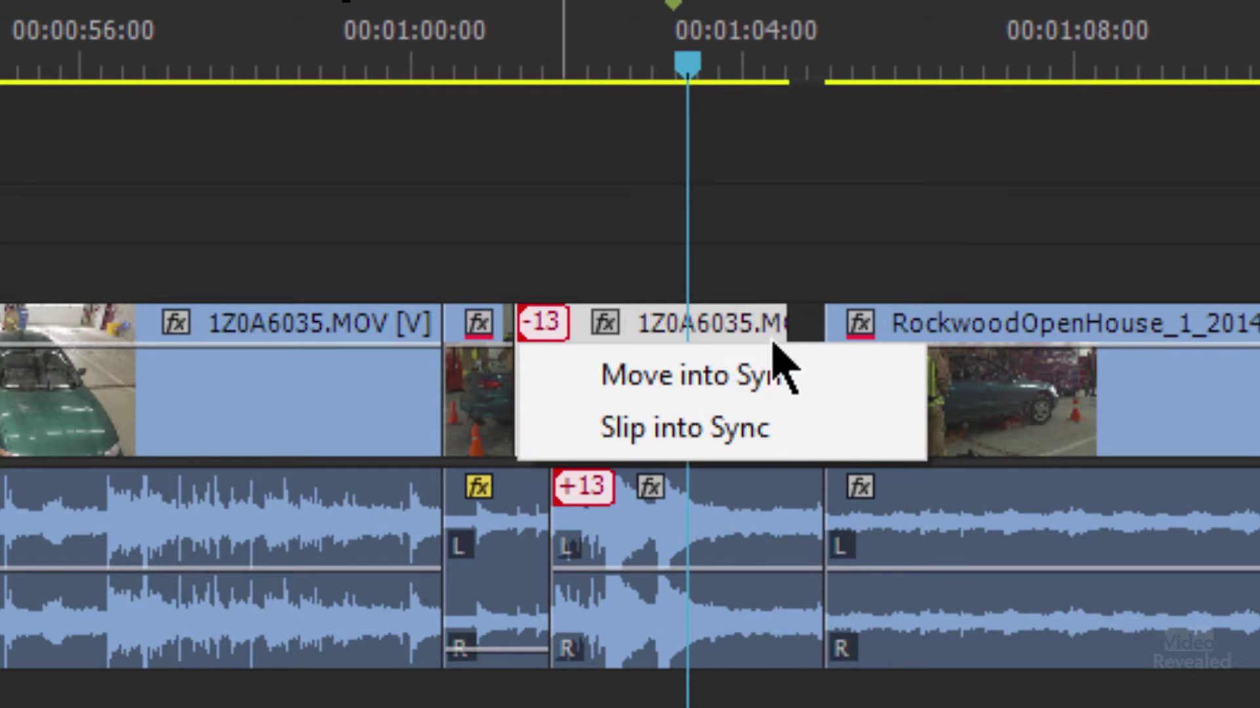
pyautogui.click(769, 268)
pyautogui.rightClick(604, 505)
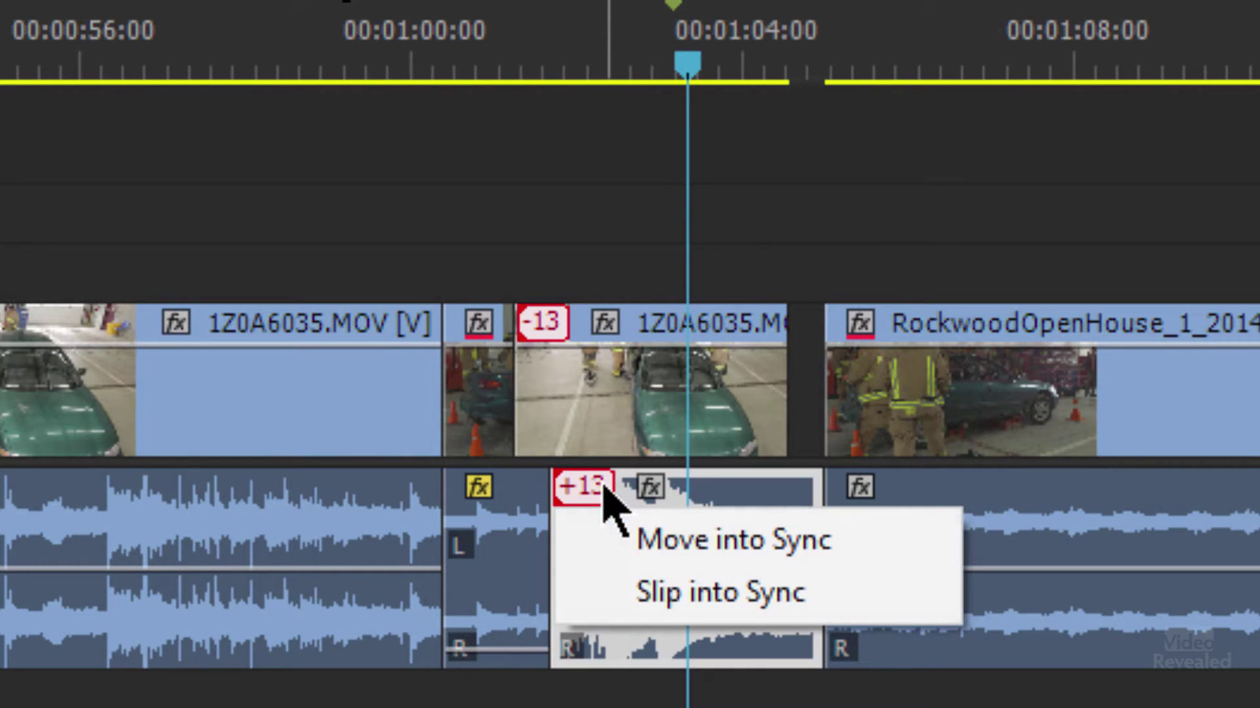
pyautogui.click(755, 223)
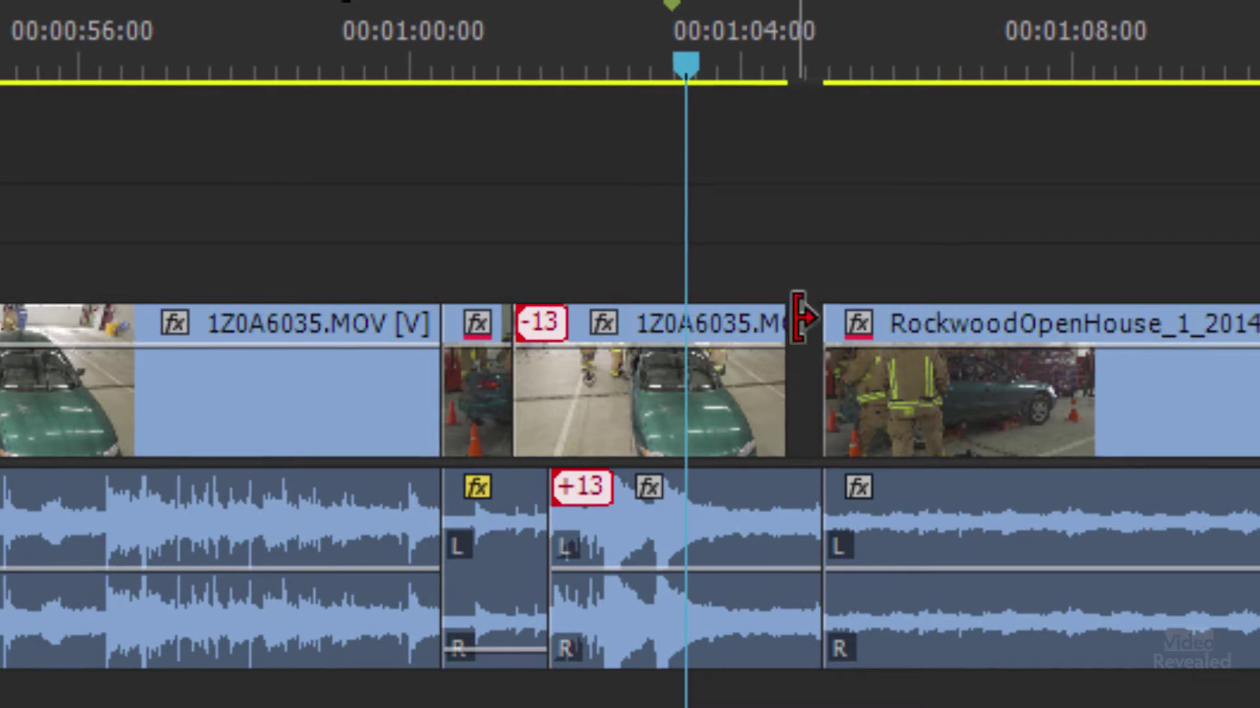
pyautogui.press('=')
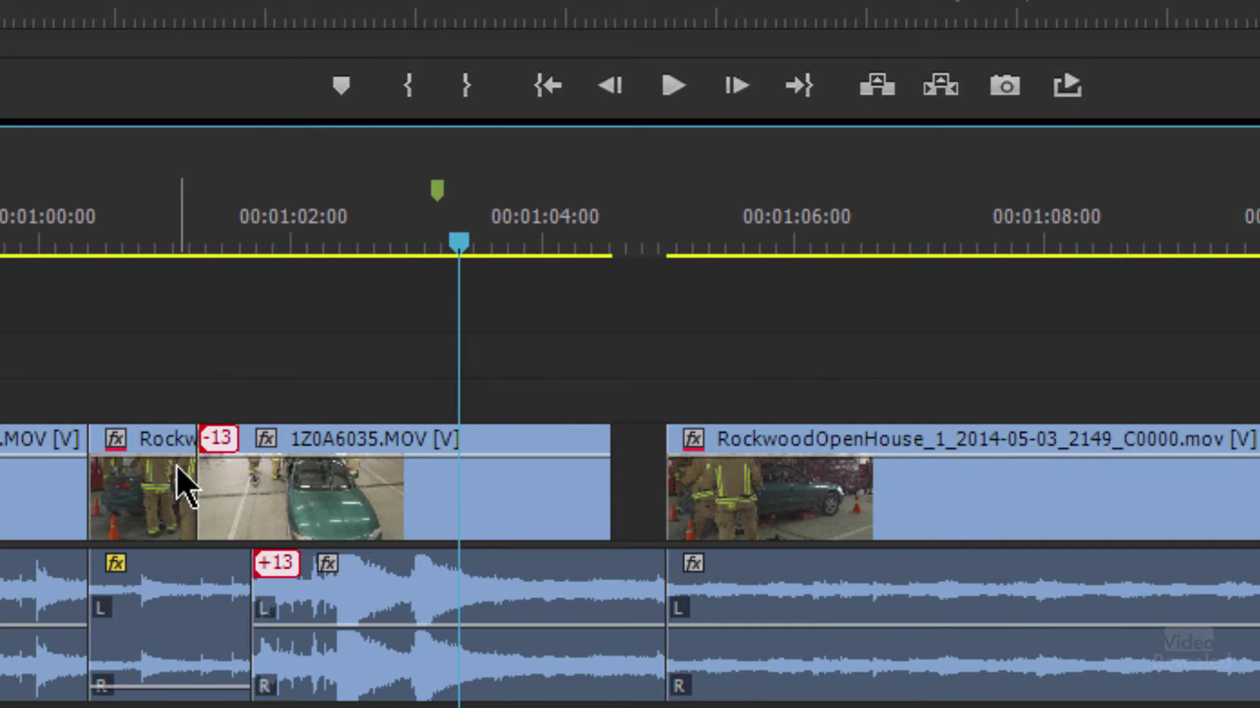
# Step: Move the 1Z0A6035 video back into sync, then extend the Rockwood clip and undo it
pyautogui.rightClick(228, 448)
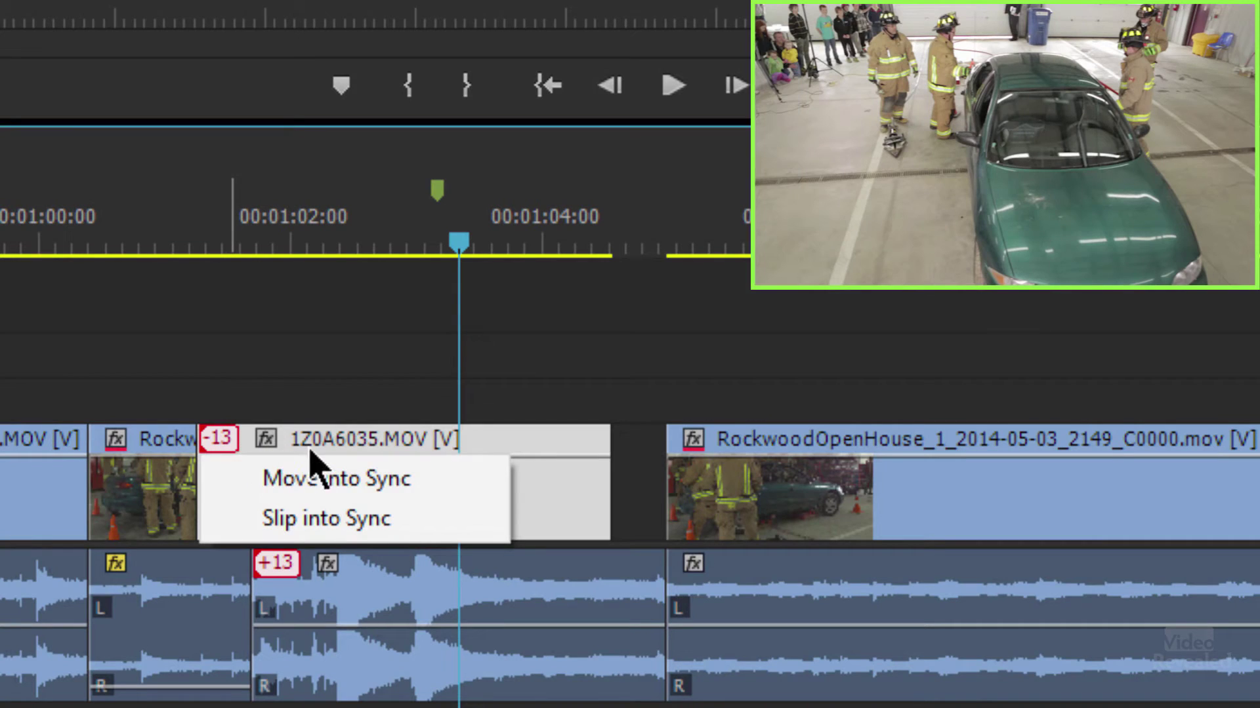
pyautogui.click(372, 490)
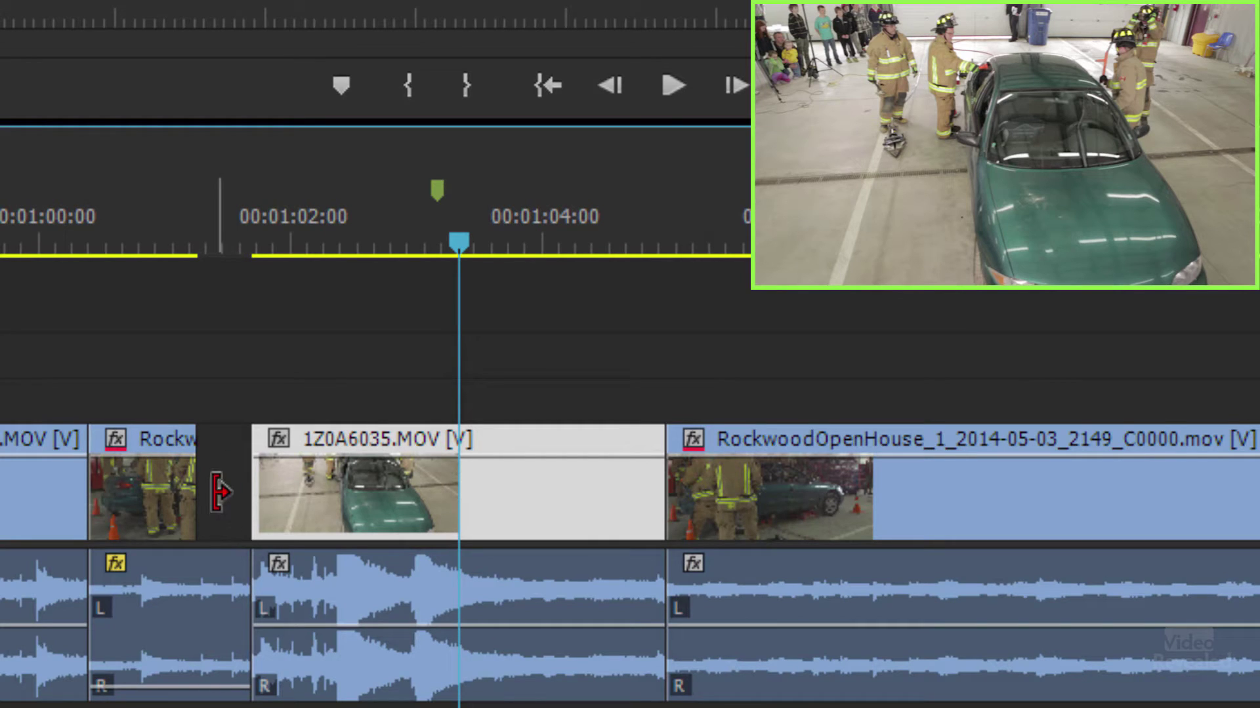
pyautogui.moveTo(213, 484); pyautogui.dragTo(260, 493)
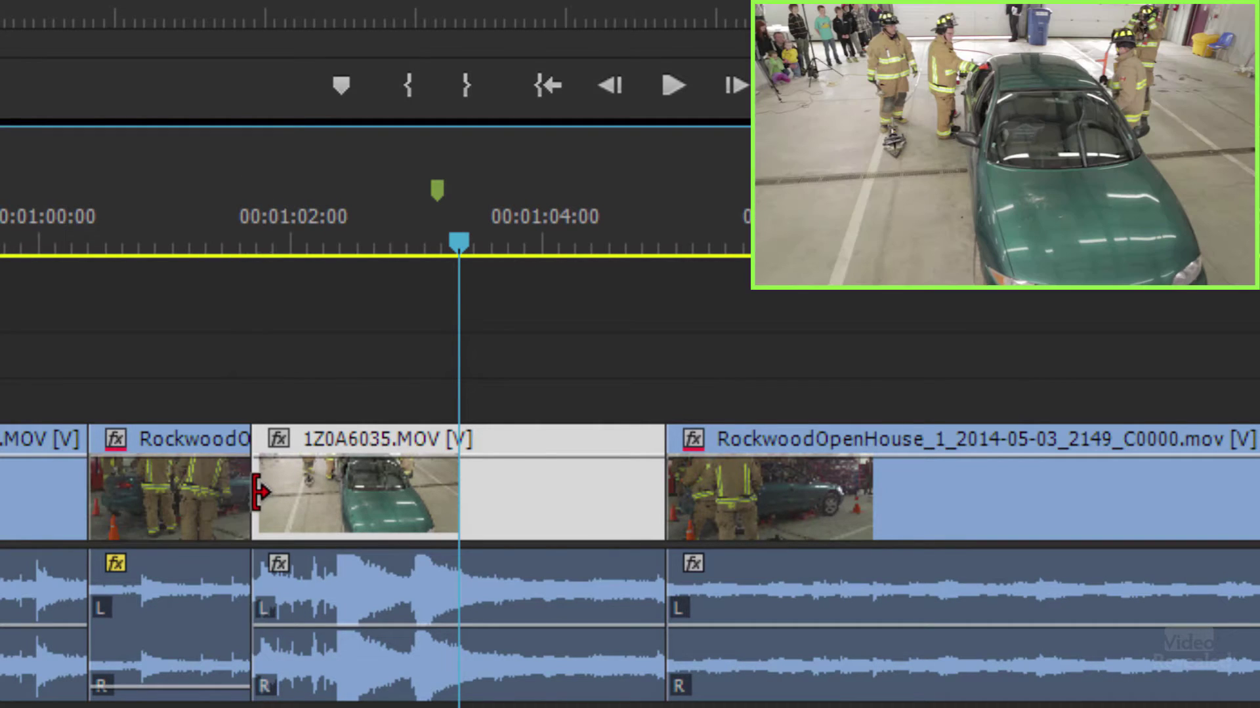
pyautogui.hotkey('ctrl', 'z')
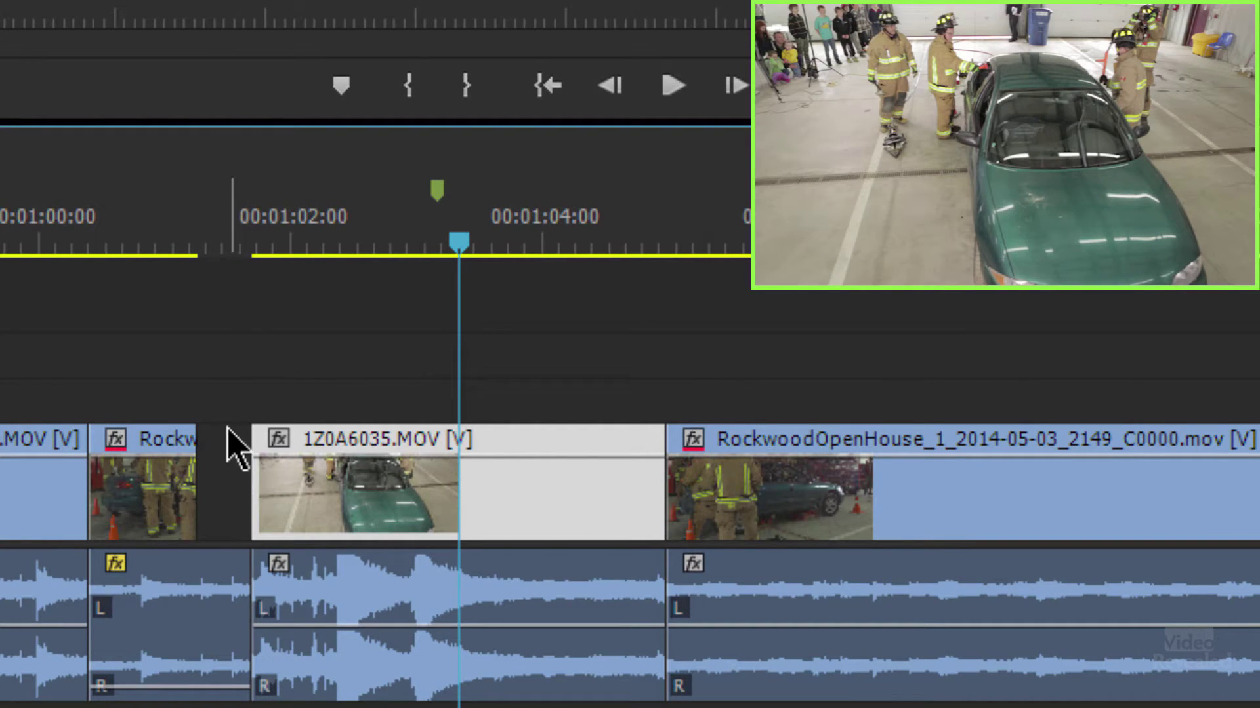
# Step: Preview the clip, then nudge the 1Z0A6035 video 13 frames earlier with -13
pyautogui.click(223, 247)
pyautogui.press('space')
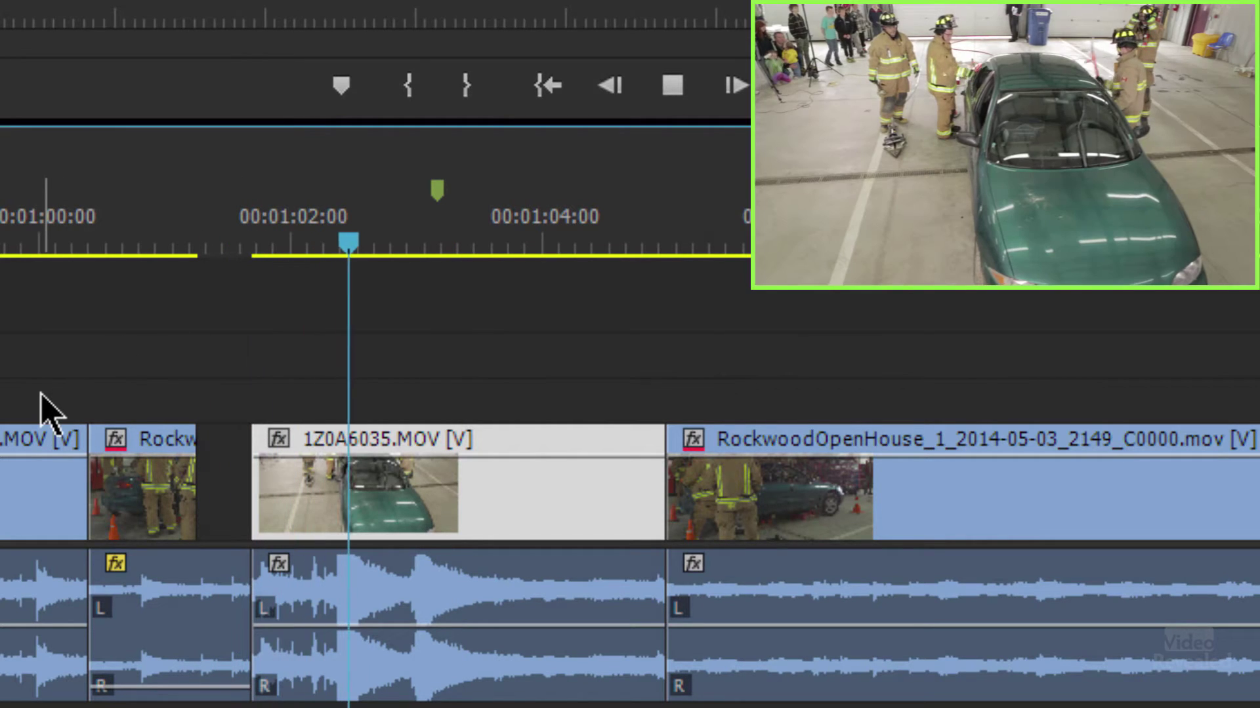
pyautogui.press('space')
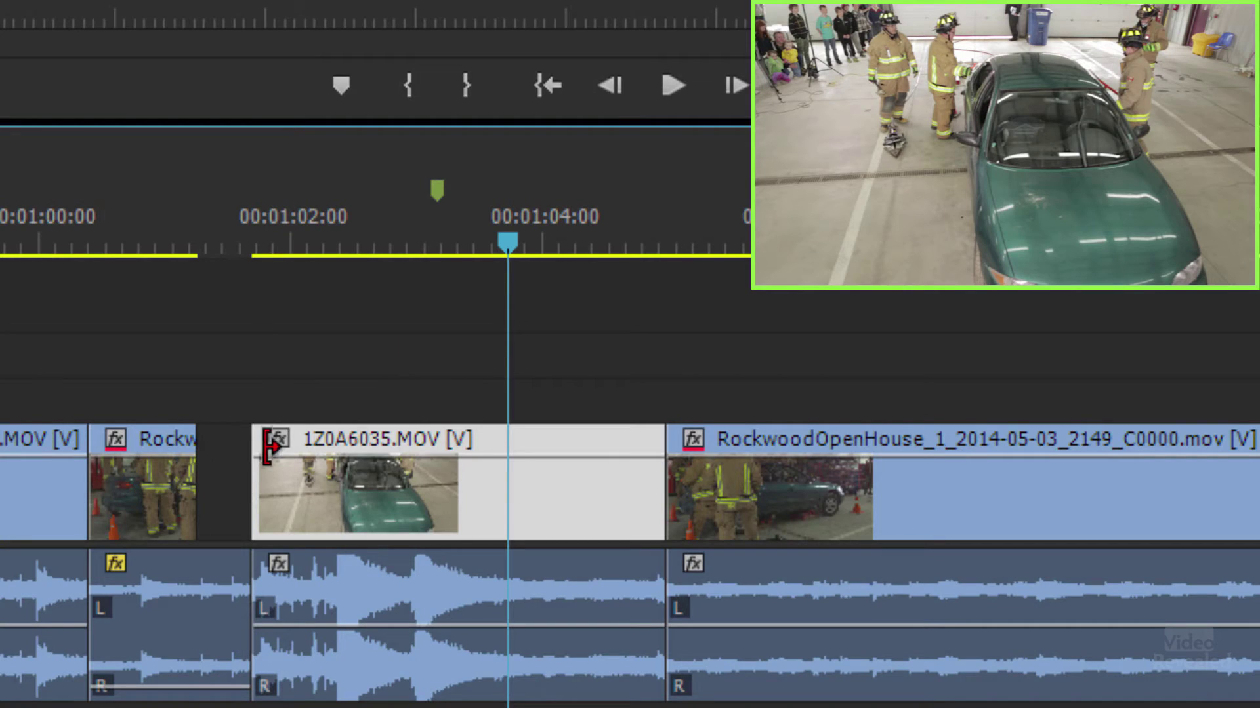
pyautogui.write('-13')
pyautogui.press('Return')
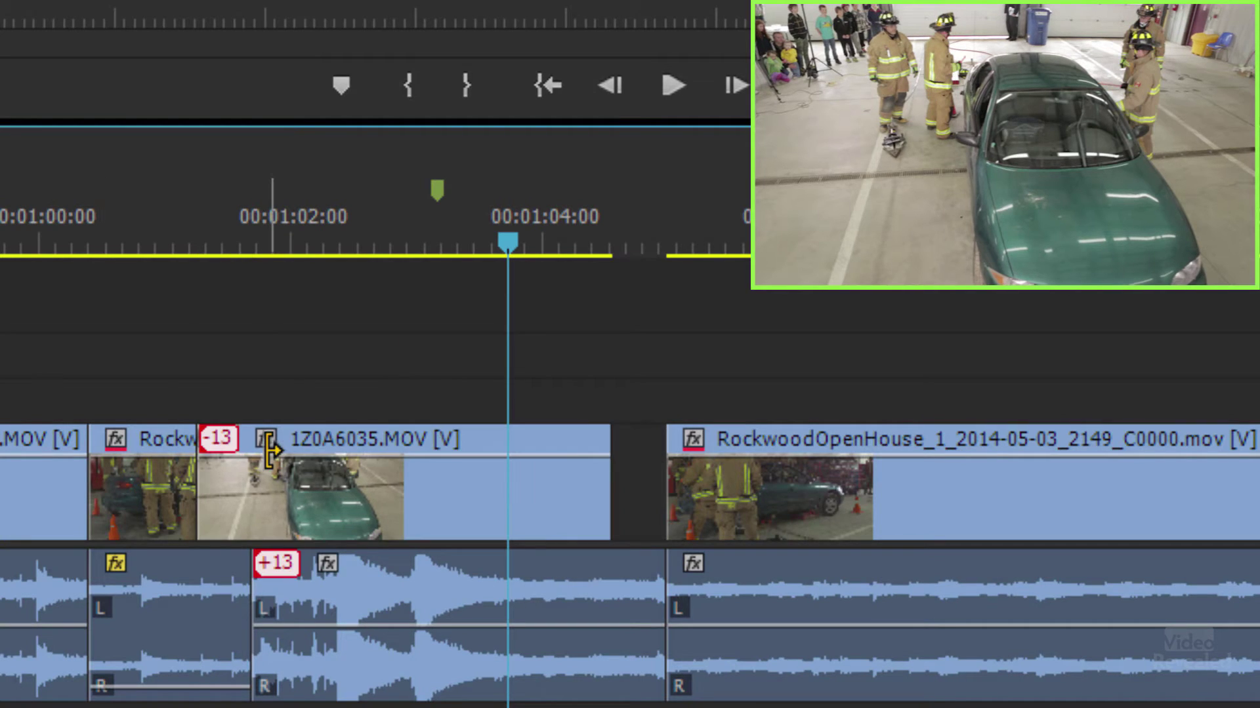
# Step: Bring up the sync context menu on the video's red -13 badge
pyautogui.rightClick(230, 435)
pyautogui.press('Escape')
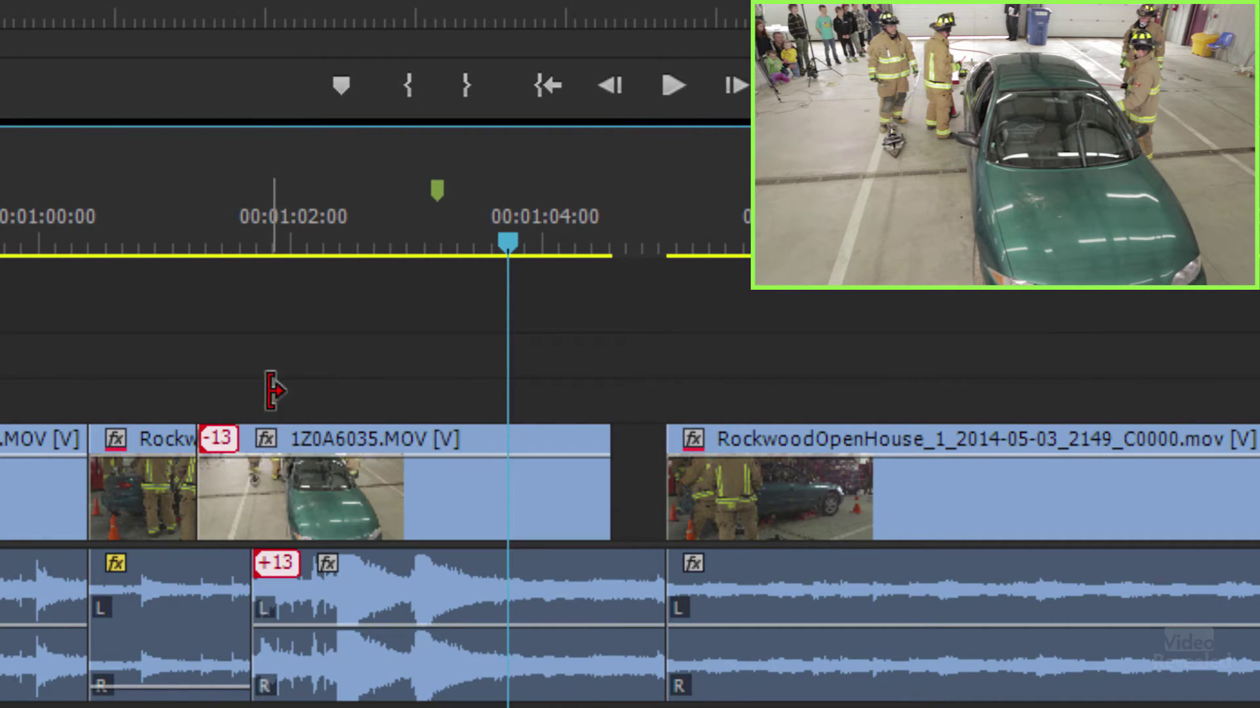
pyautogui.rightClick(228, 439)
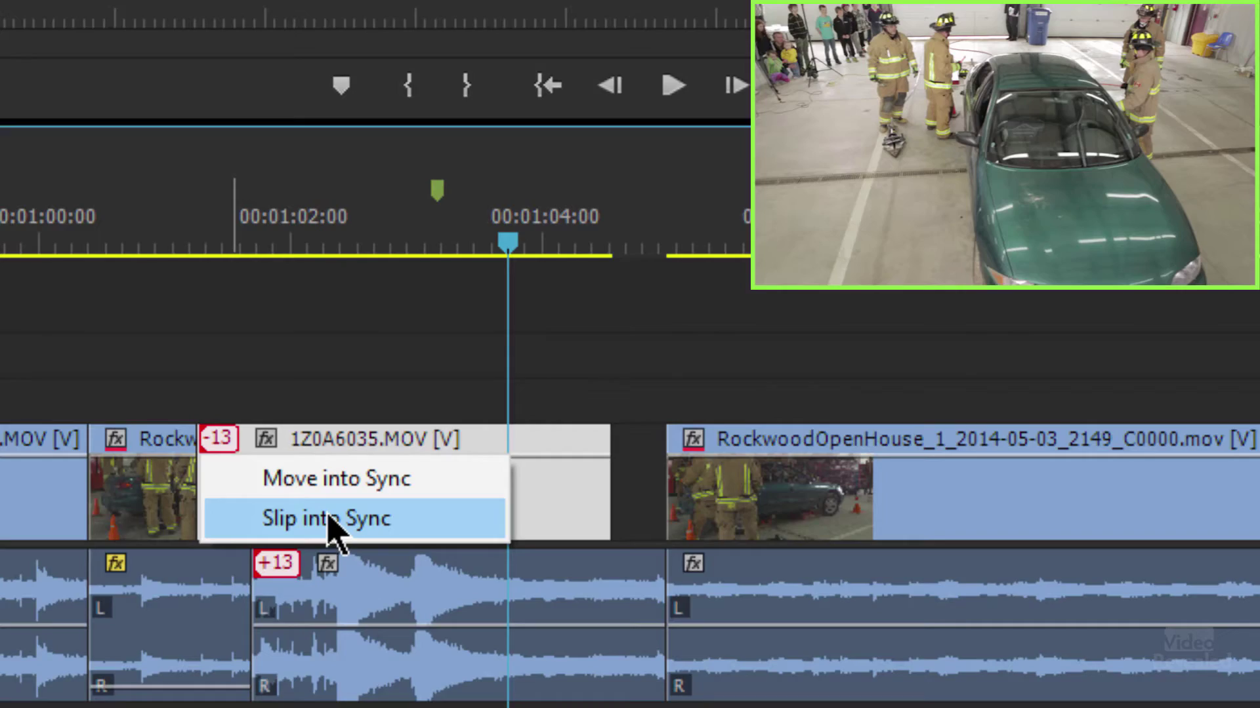
# Step: Choose Slip into Sync on the -13 badge to realign the video content with its audio
pyautogui.click(328, 519)
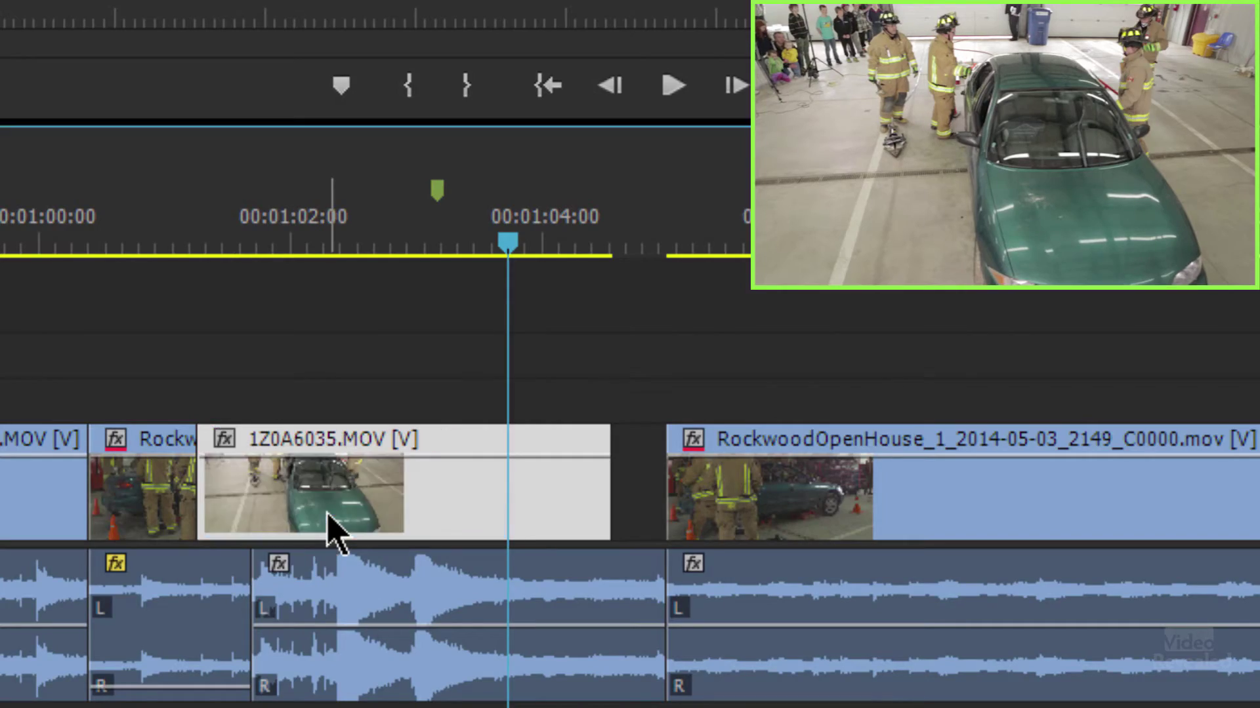
# Step: Play back the resynced clip from just before 00:01:02, scrubbing and replaying to check sync
pyautogui.moveTo(249, 223); pyautogui.dragTo(216, 220)
pyautogui.press('space')
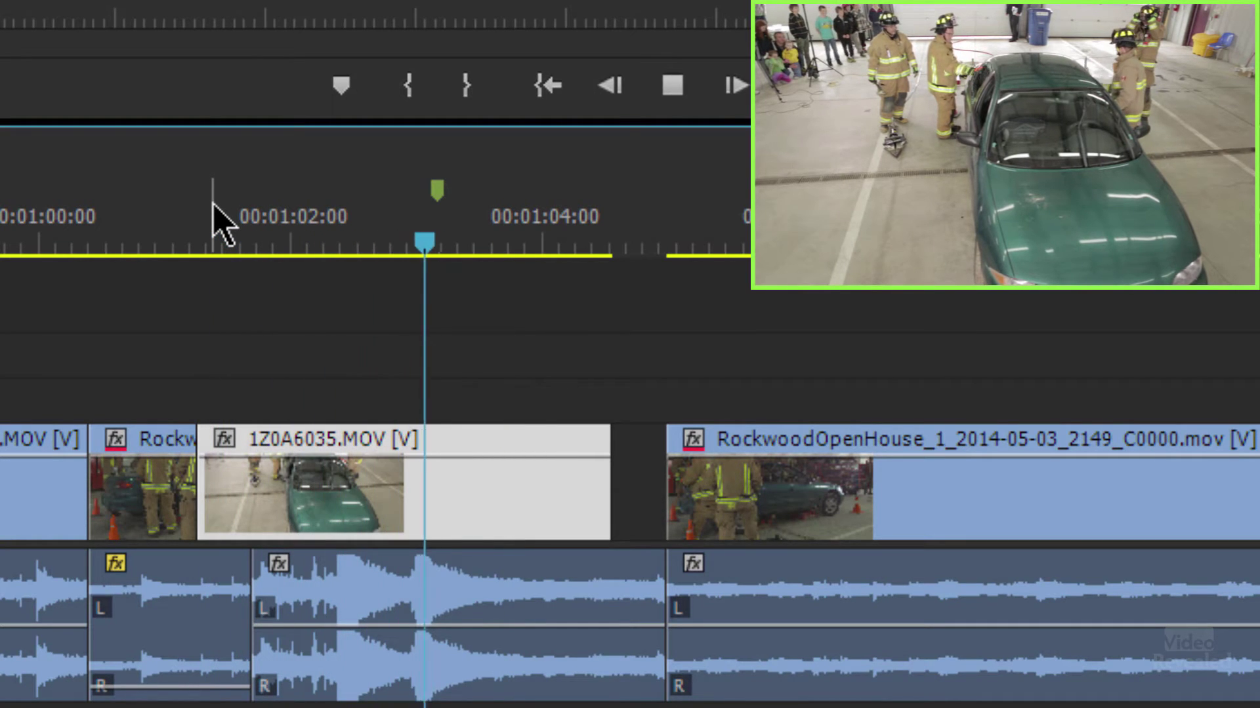
pyautogui.press('space')
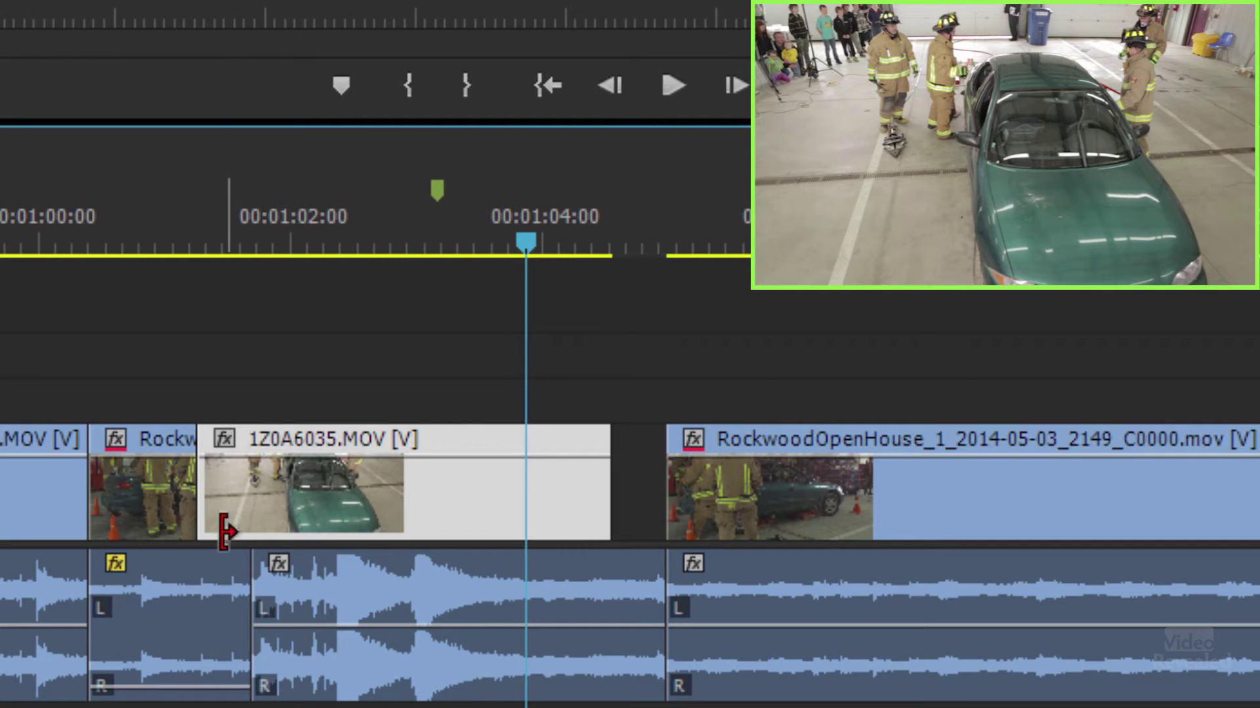
pyautogui.moveTo(203, 253)
pyautogui.mouseDown()
pyautogui.moveTo(270, 257)
pyautogui.moveTo(202, 241)
pyautogui.mouseUp()
pyautogui.press('space')
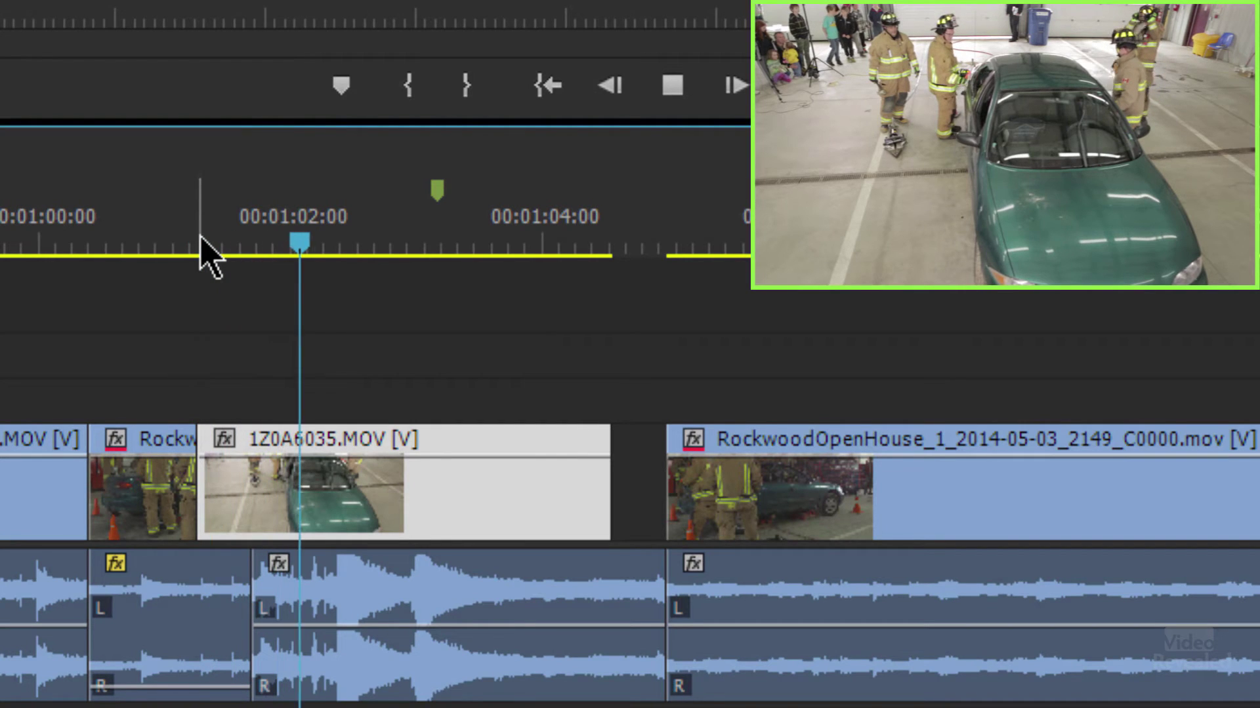
pyautogui.press('space')
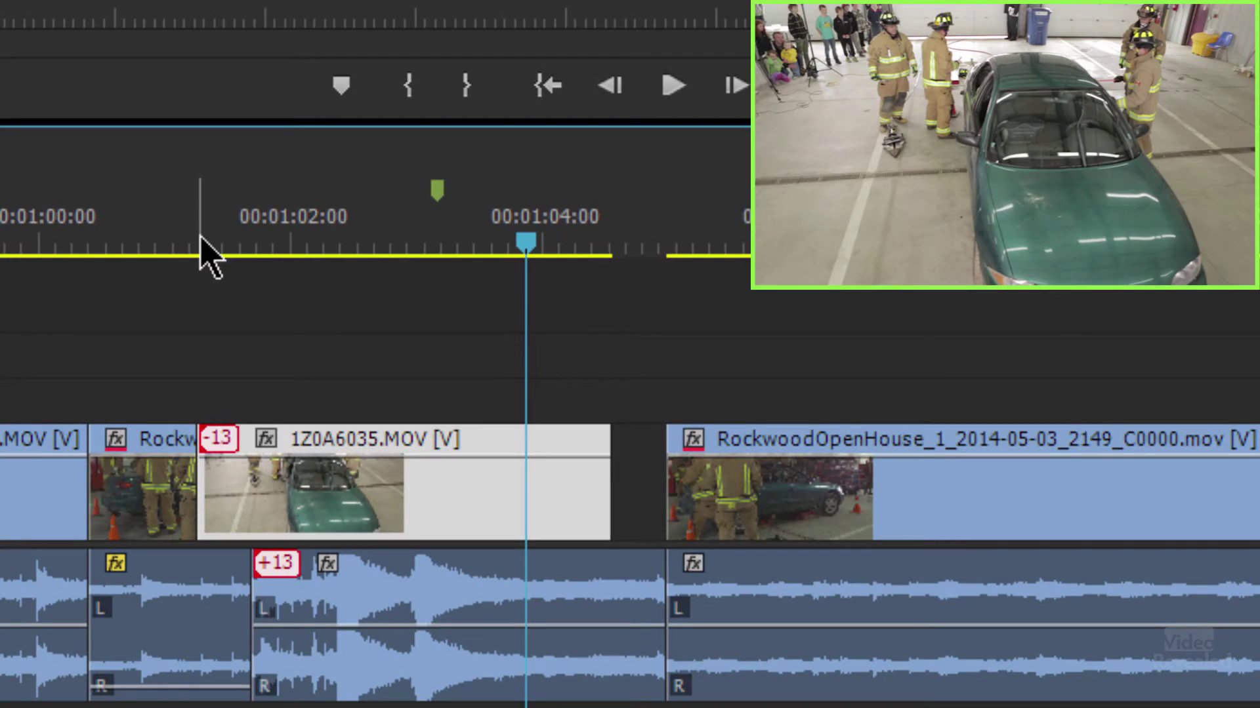
pyautogui.rightClick(292, 577)
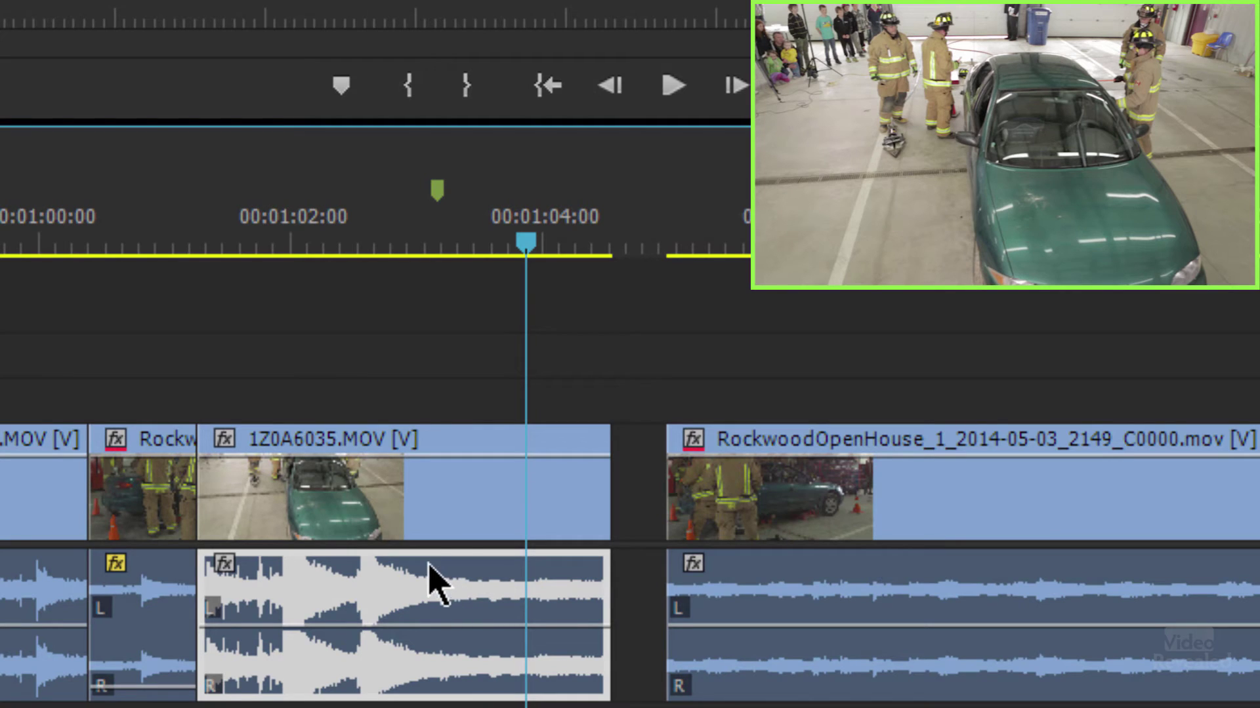
pyautogui.click(165, 238)
pyautogui.press('space')
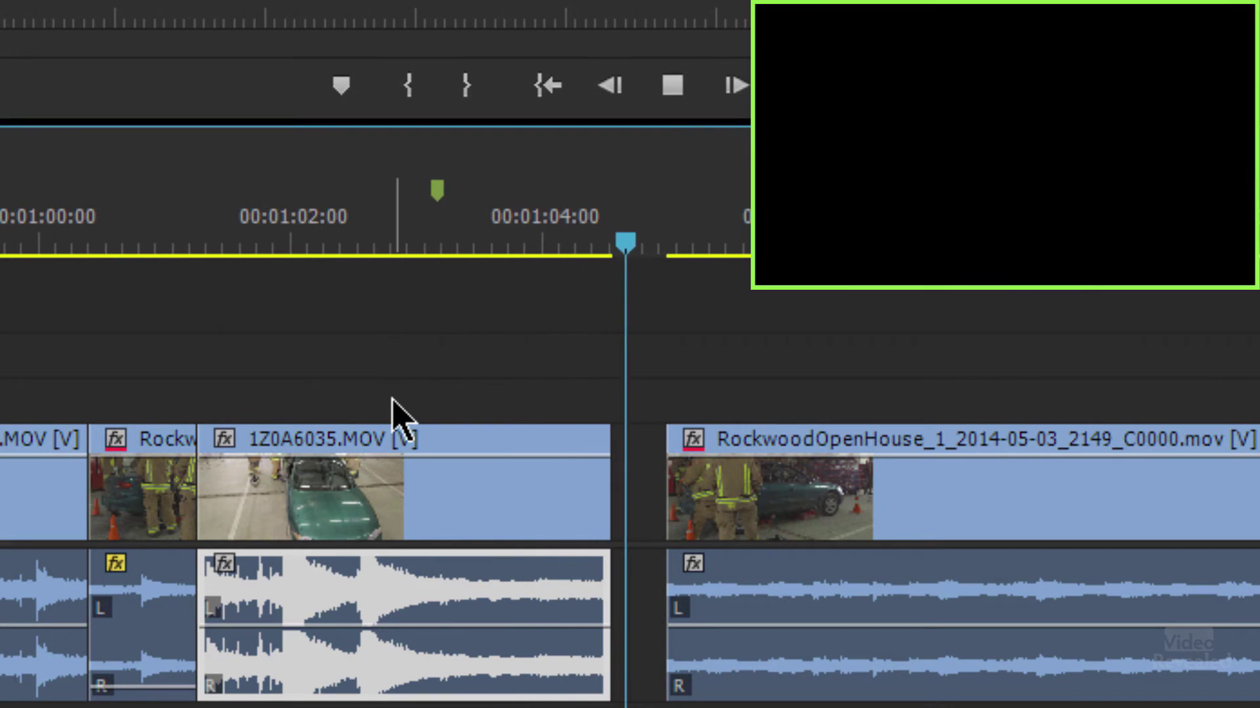
pyautogui.press('space')
pyautogui.click(648, 506)
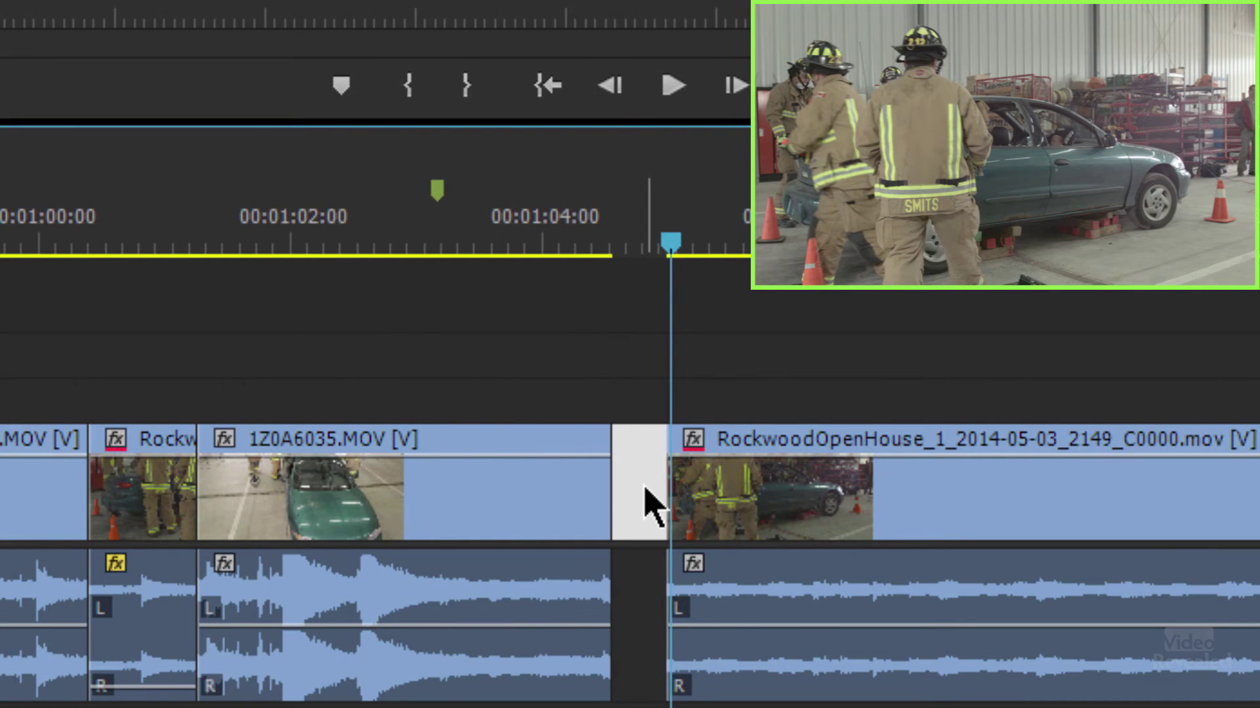
pyautogui.press('Delete')
pyautogui.hotkey('ctrl', 'z')
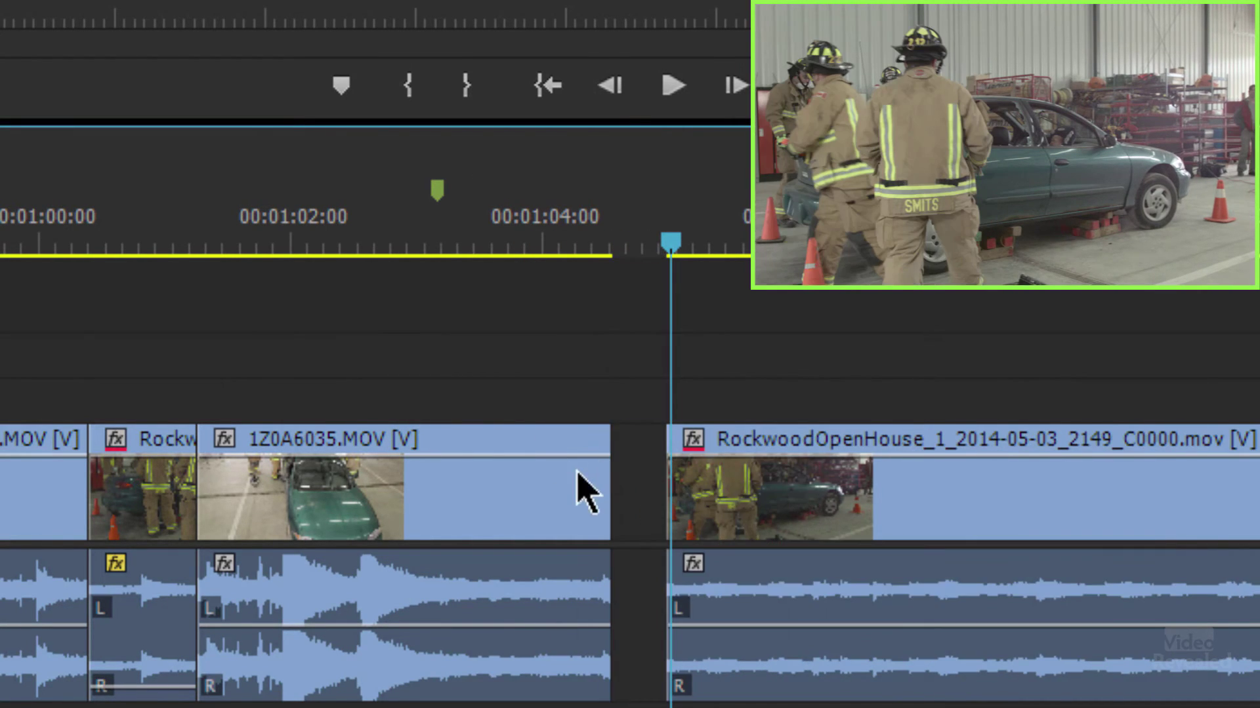
pyautogui.hotkey('ctrl', 'z')
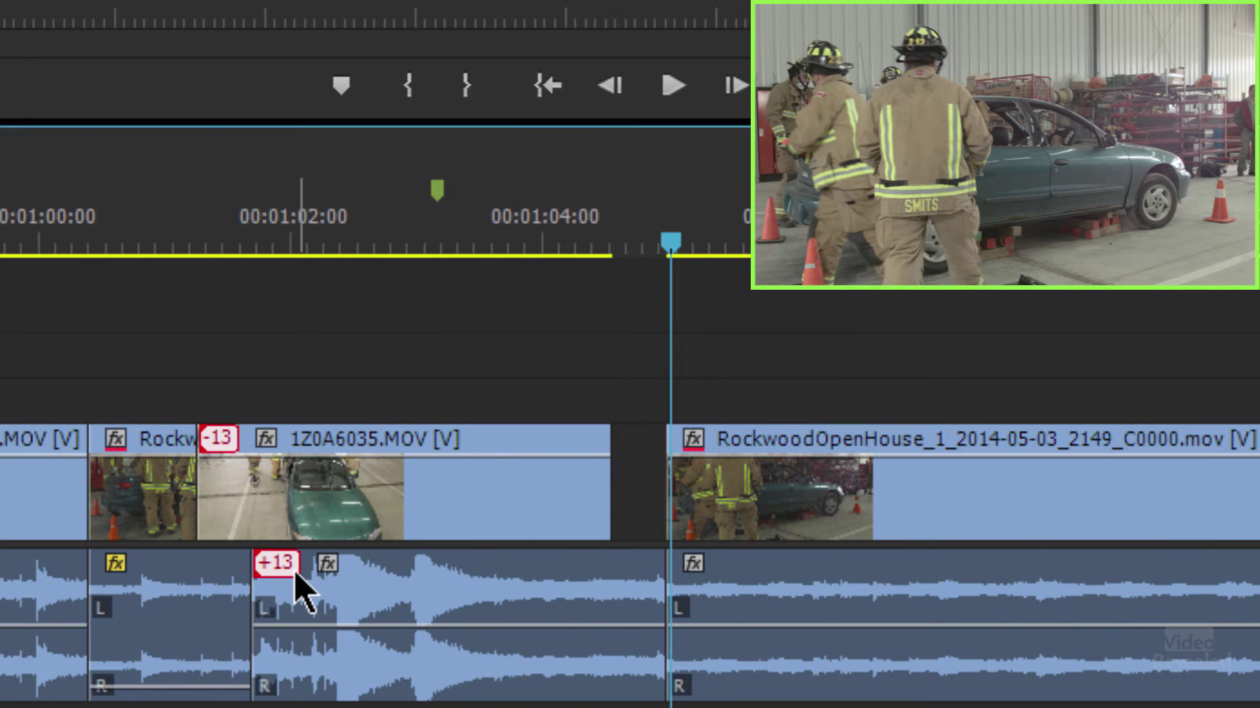
# Step: Apply Slip into Sync from the audio's +13 badge, then replay from near 00:01:02
pyautogui.rightClick(284, 565)
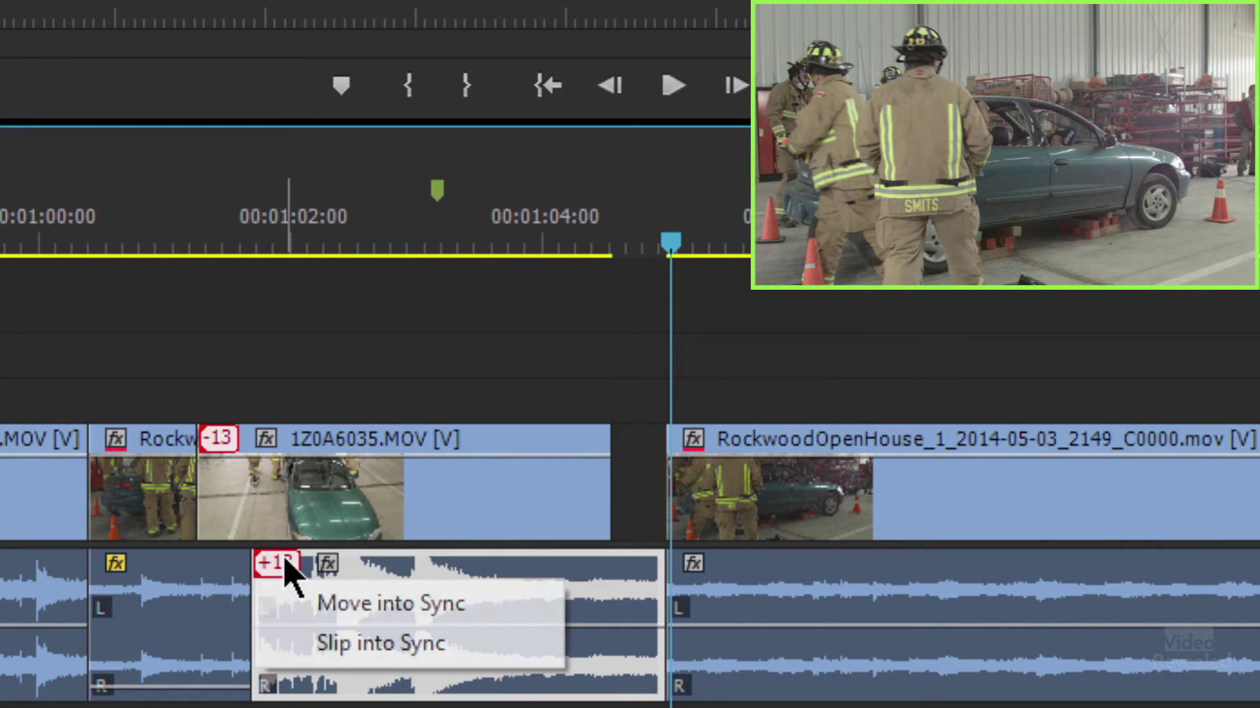
pyautogui.click(482, 649)
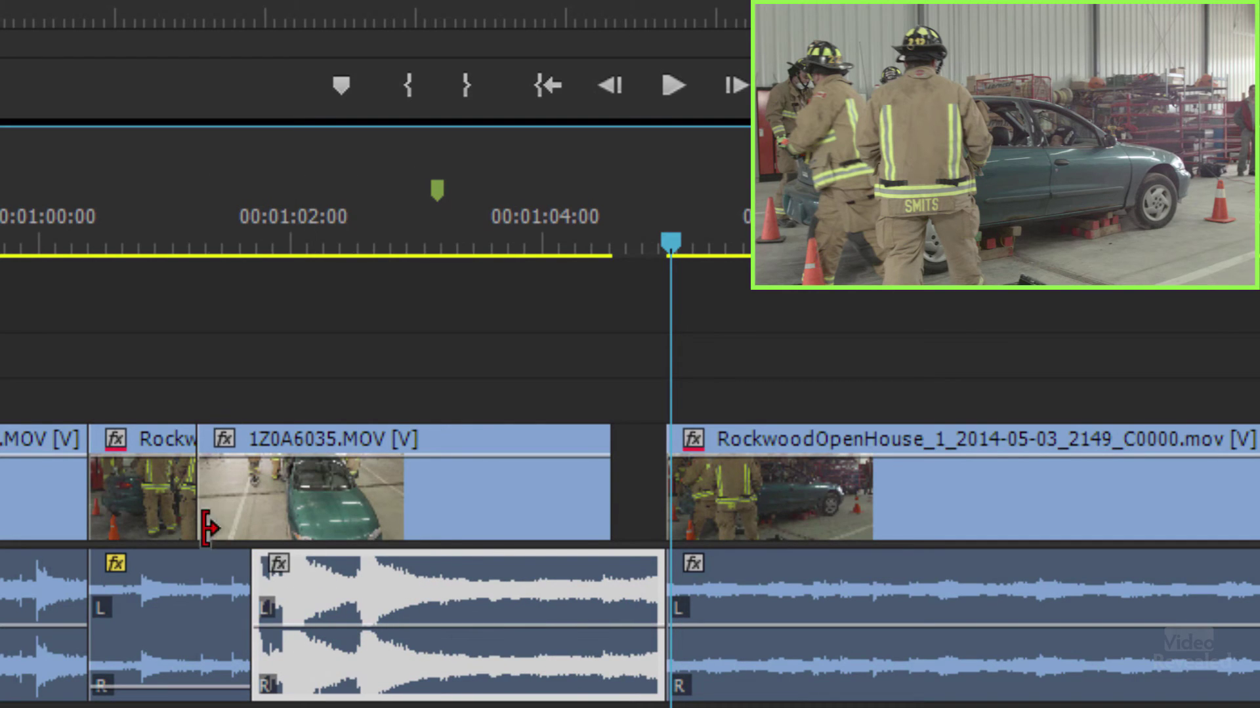
pyautogui.moveTo(233, 246); pyautogui.dragTo(188, 240)
pyautogui.press('space')
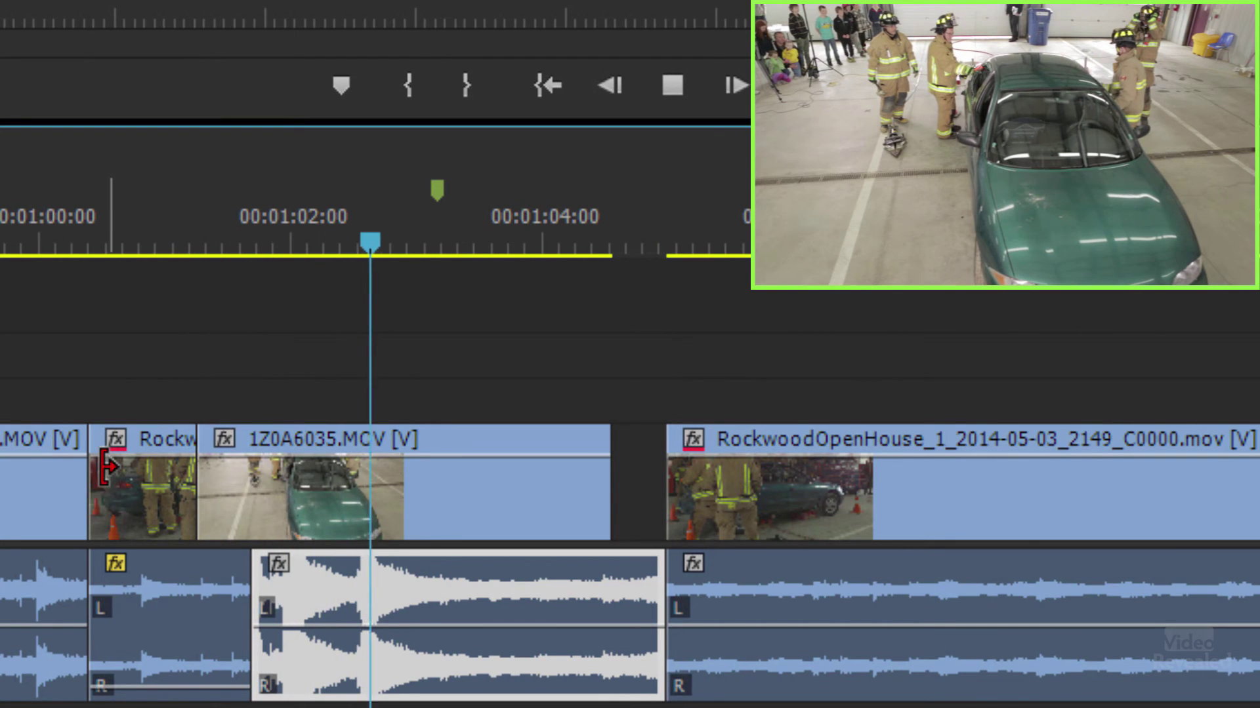